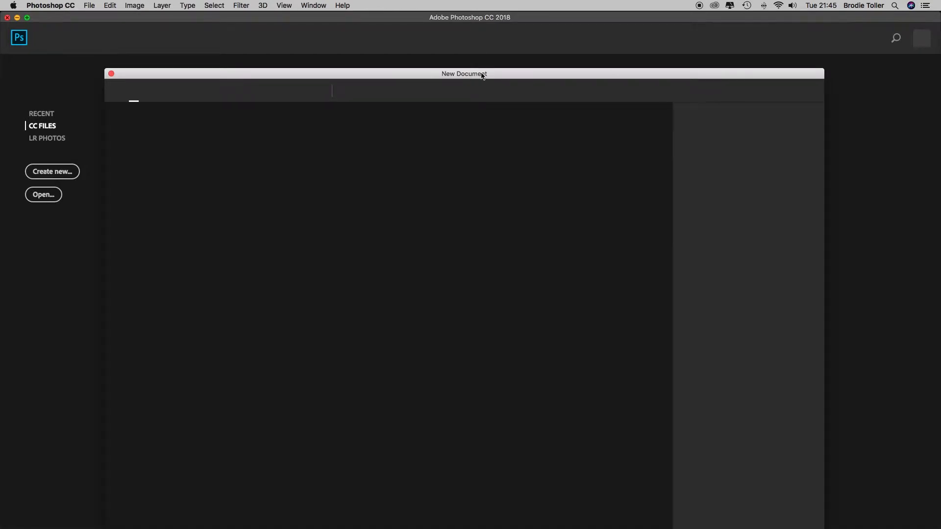
# Step: Browse the Photo and Print document presets, and return to the recent presets
pyautogui.moveTo(482, 74); pyautogui.dragTo(485, 32)
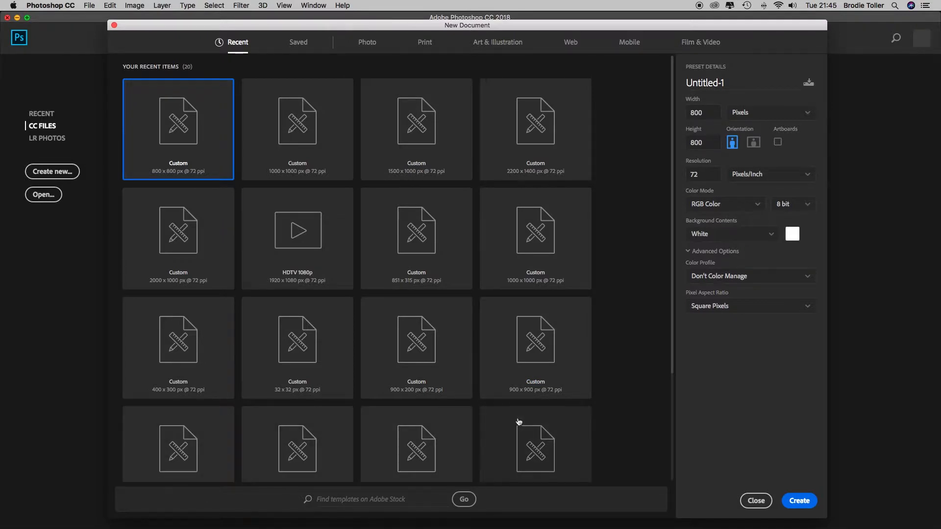
pyautogui.click(376, 43)
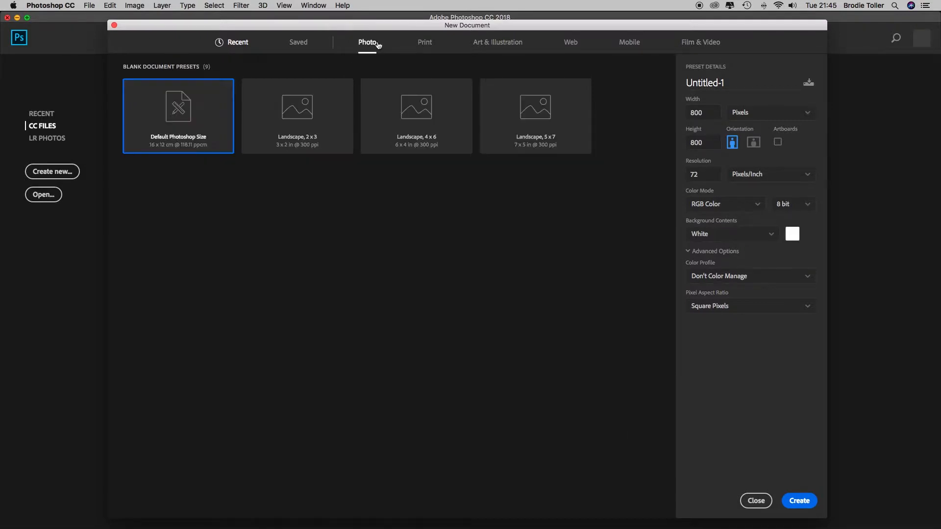
pyautogui.click(428, 43)
pyautogui.click(562, 43)
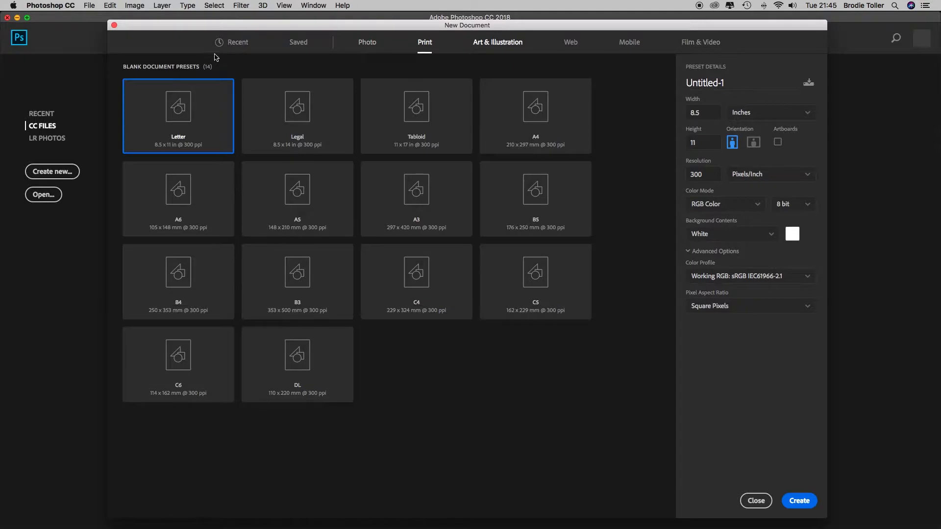
pyautogui.click(241, 43)
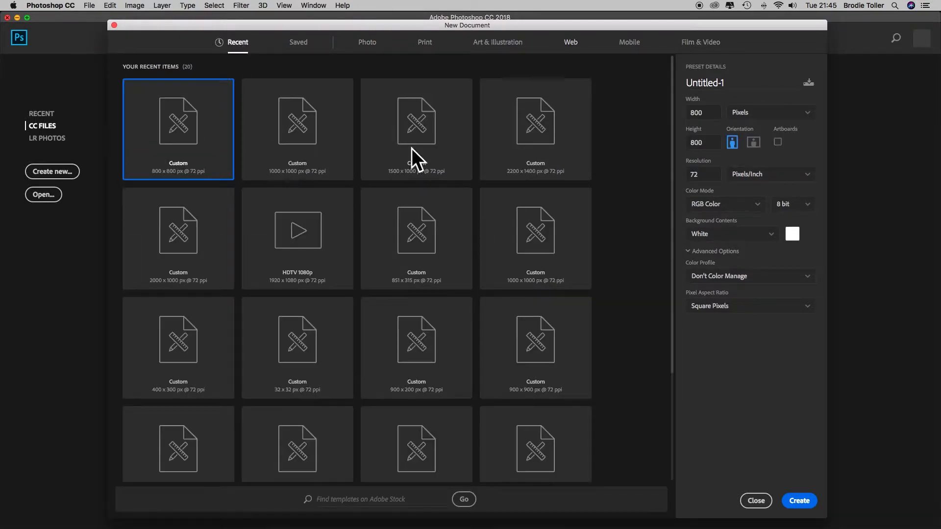
# Step: Create an 800 x 800 pixel document at 72 pixels/inch in RGB Color with a white background
pyautogui.click(701, 112)
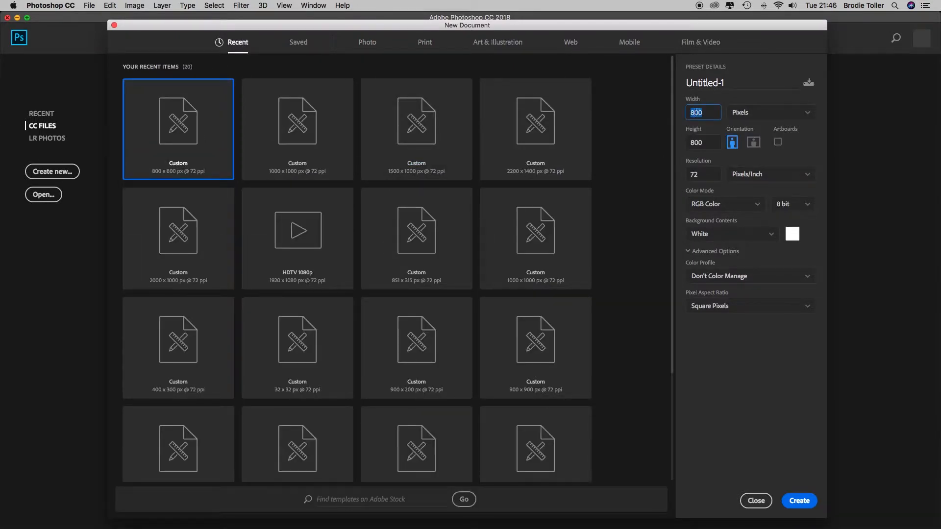
pyautogui.click(703, 141)
pyautogui.click(713, 175)
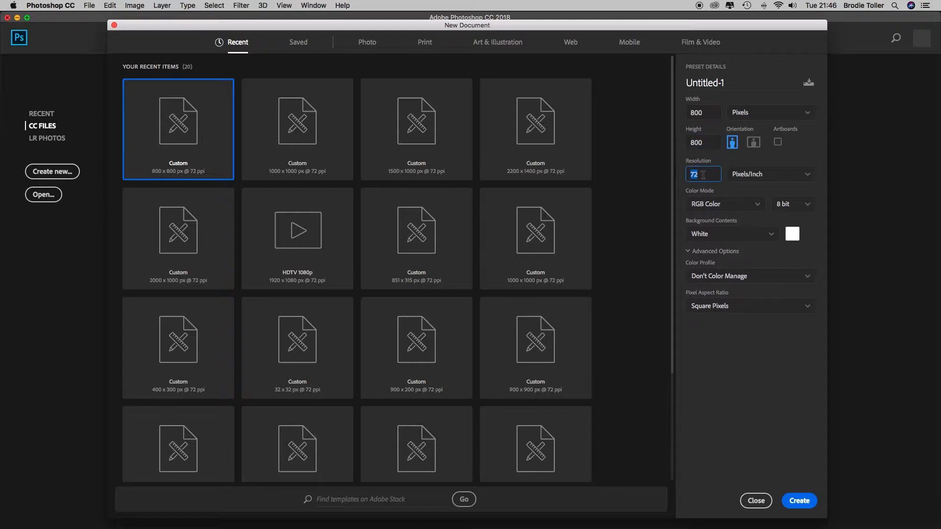
pyautogui.click(721, 161)
pyautogui.click(705, 206)
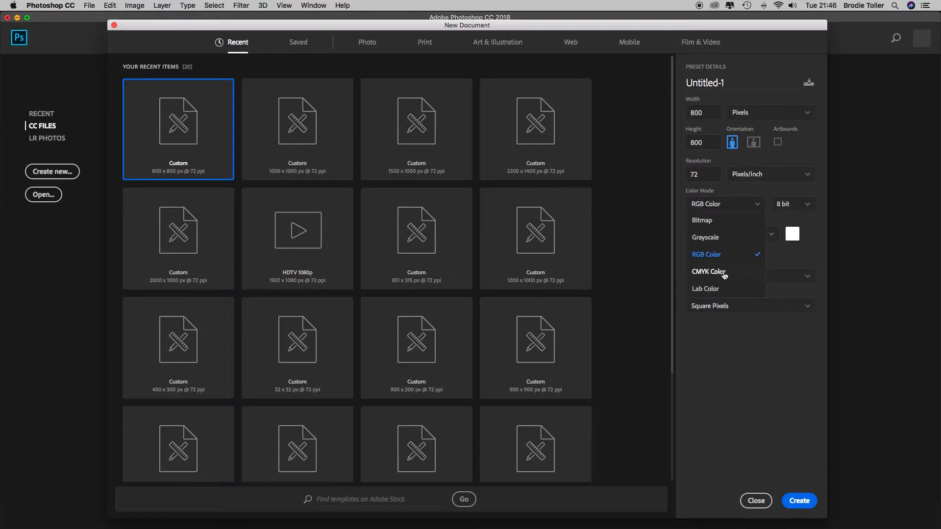
pyautogui.click(678, 208)
pyautogui.click(807, 502)
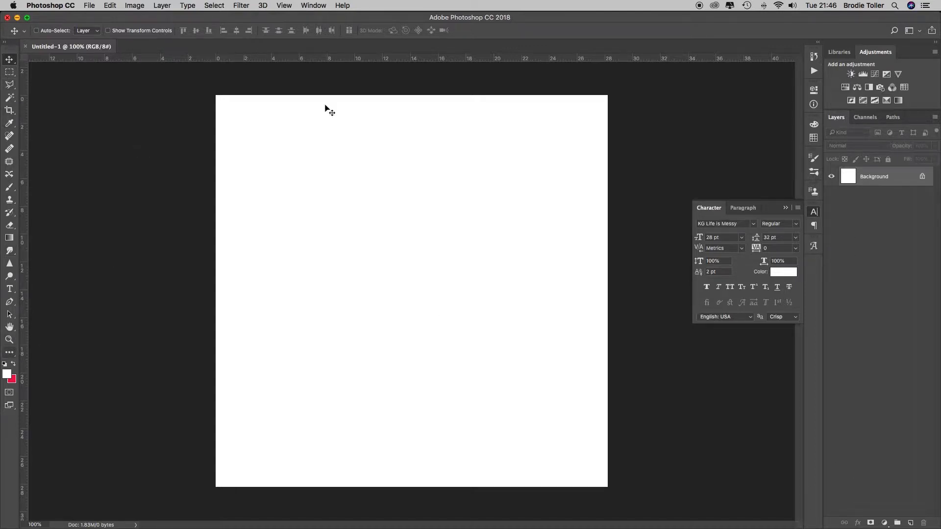
pyautogui.click(310, 7)
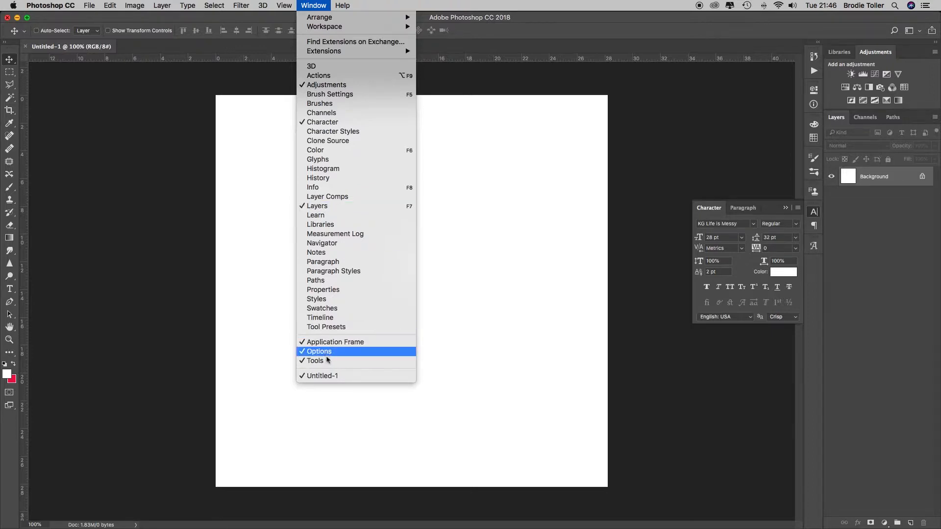
pyautogui.moveTo(262, 5)
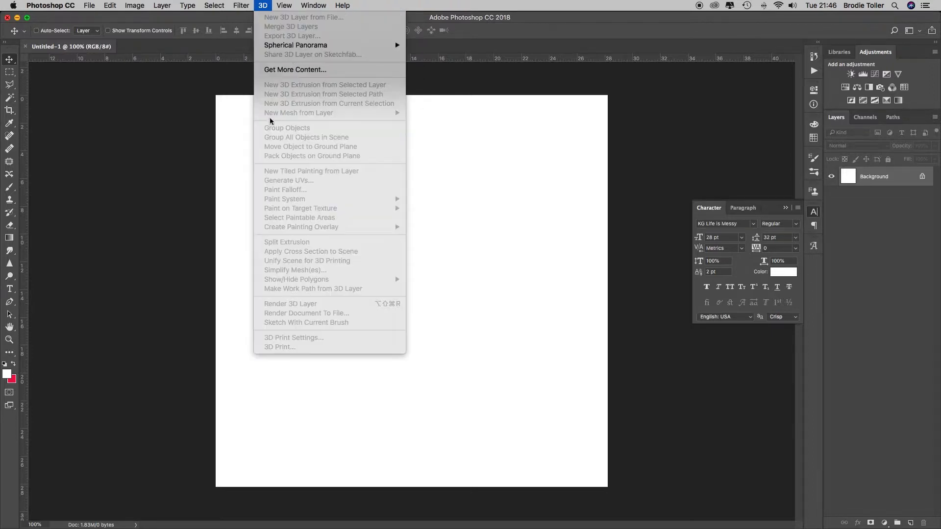
pyautogui.click(219, 112)
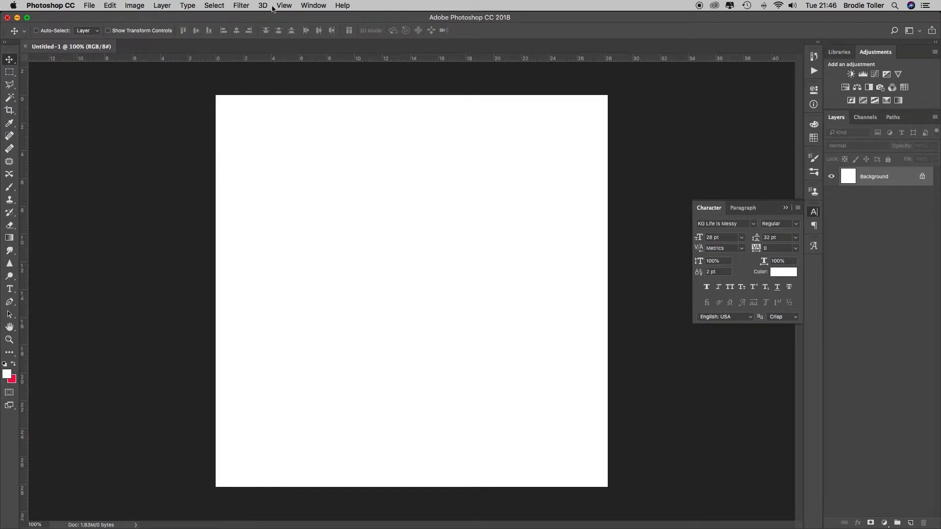
# Step: Hide the document rulers and show them again
pyautogui.click(283, 6)
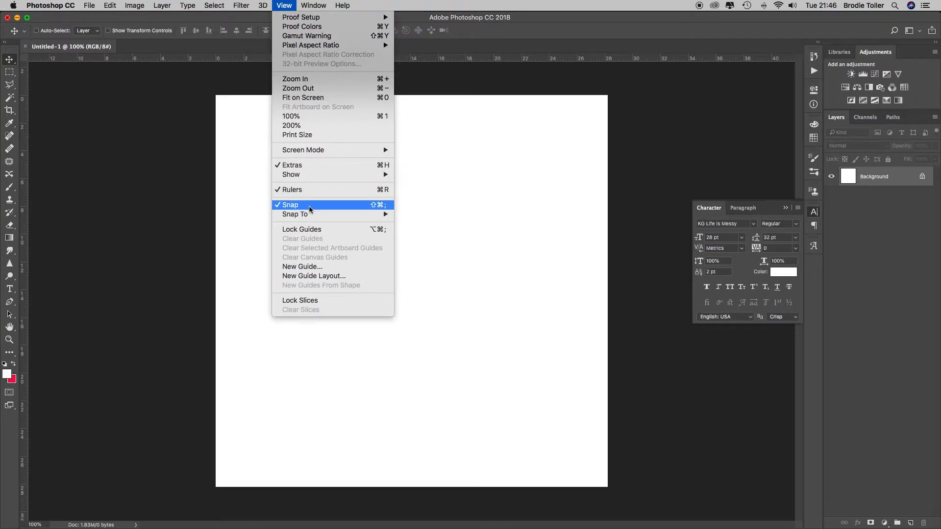
pyautogui.click(307, 192)
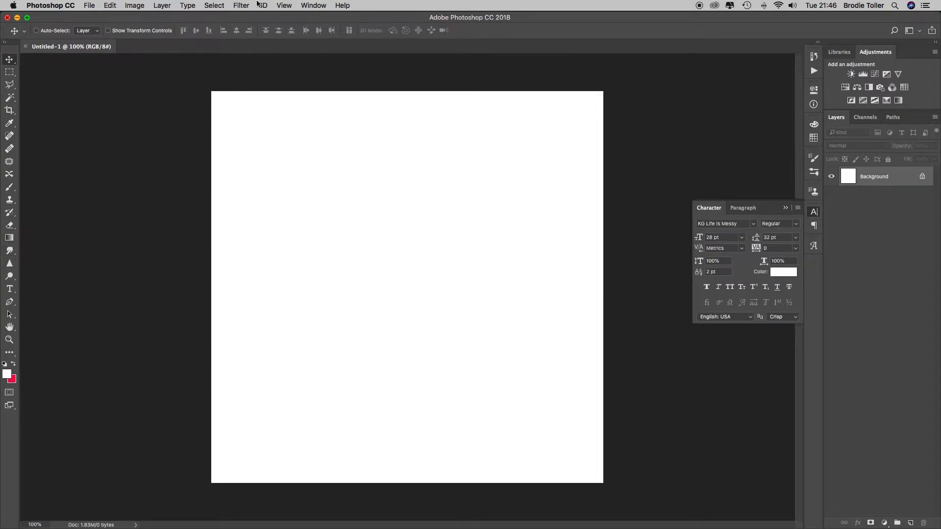
pyautogui.click(285, 6)
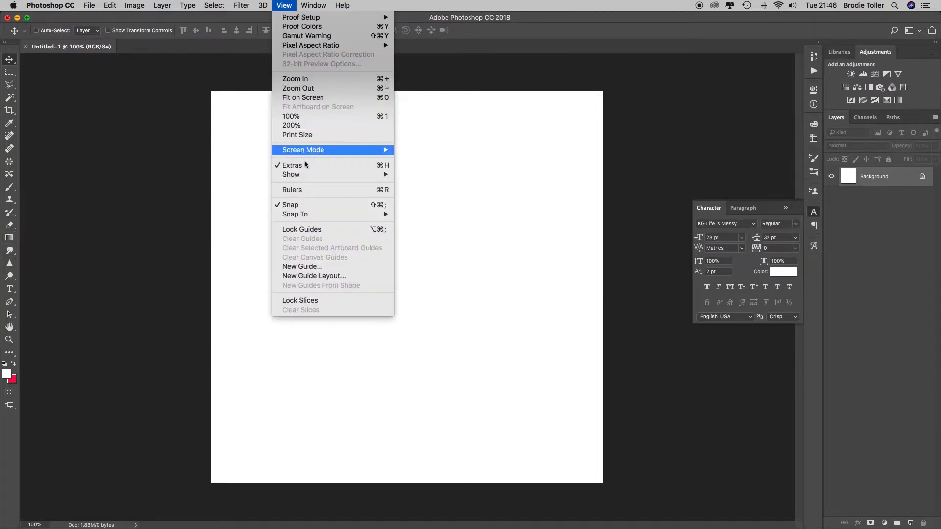
pyautogui.click(309, 192)
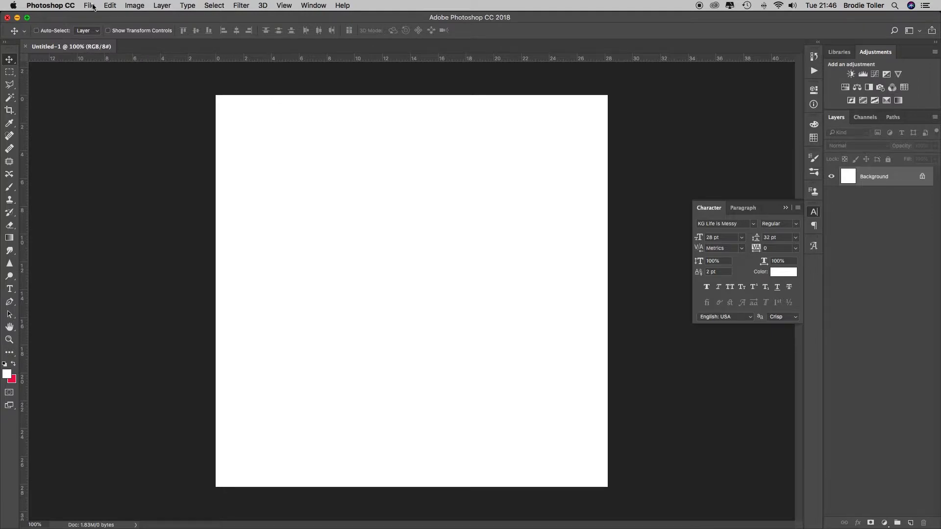
# Step: Place the image Phi Phi Don.jpg from the Desktop as an embedded file, previewing it first
pyautogui.click(92, 6)
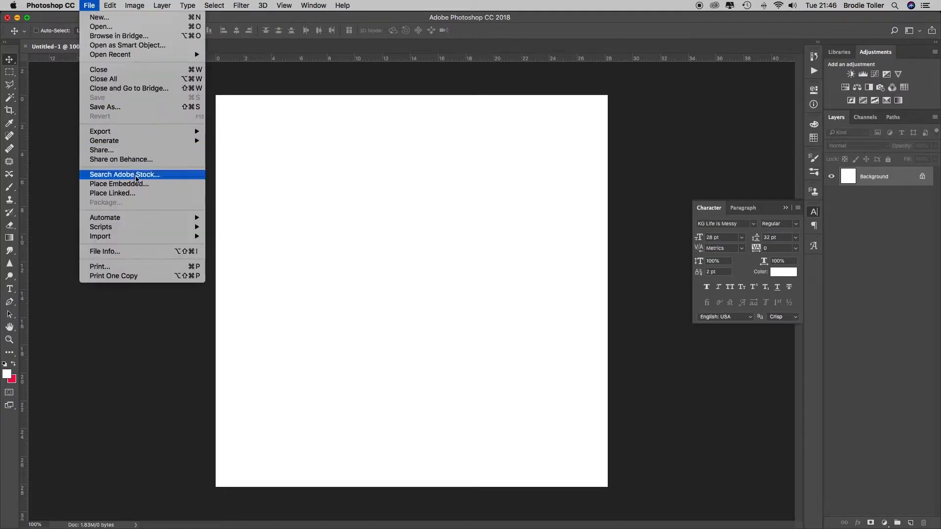
pyautogui.click(136, 185)
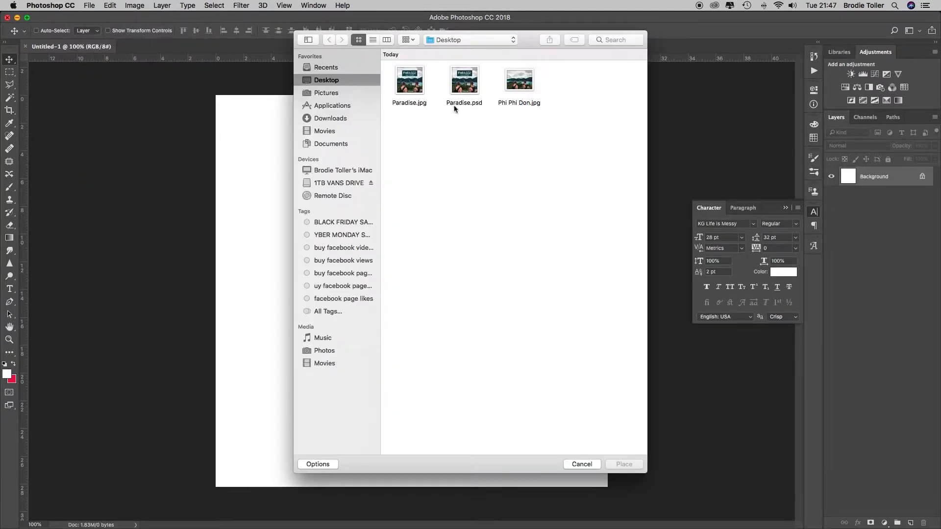
pyautogui.click(523, 88)
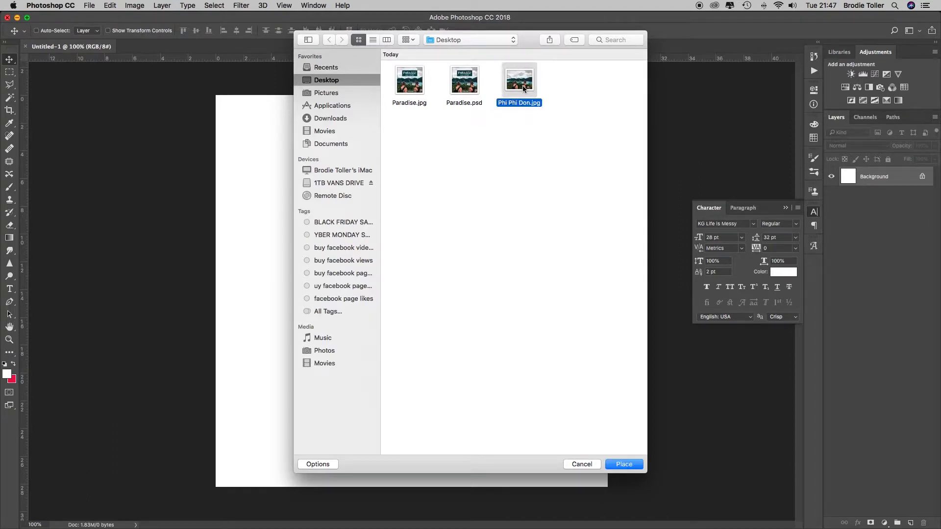
pyautogui.press('space')
pyautogui.press('space')
pyautogui.click(625, 465)
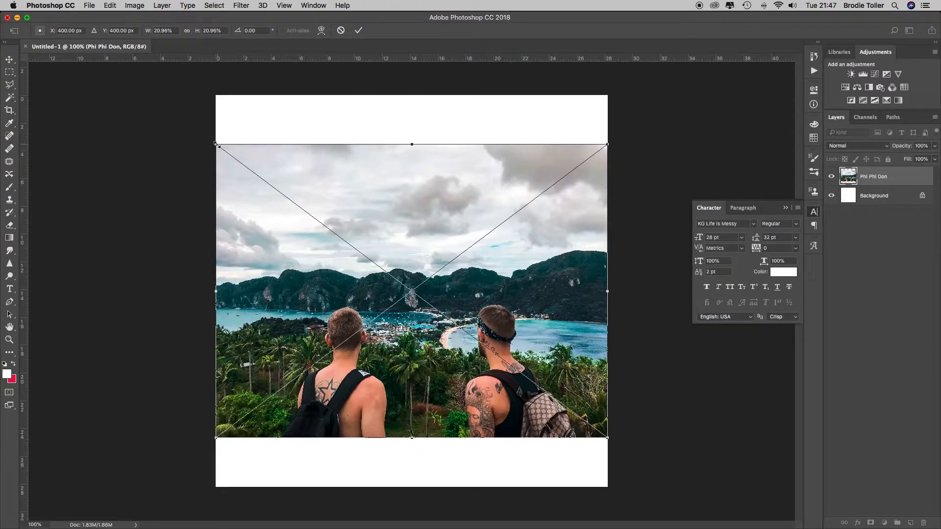
# Step: Scale the placed photo proportionally to about 28.6% so it covers the whole canvas, and commit the transform
pyautogui.moveTo(216, 145); pyautogui.dragTo(150, 95)
pyautogui.moveTo(608, 438); pyautogui.dragTo(683, 491)
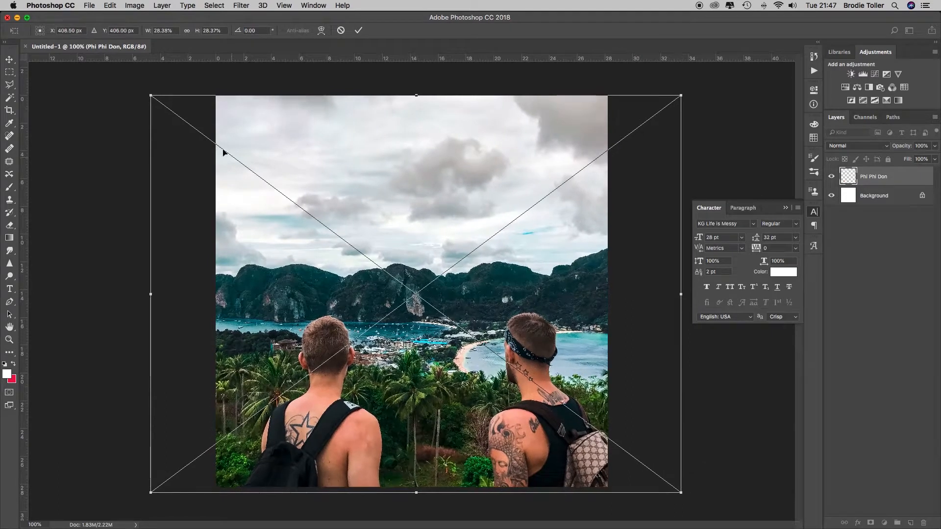
pyautogui.moveTo(146, 93); pyautogui.dragTo(146, 92)
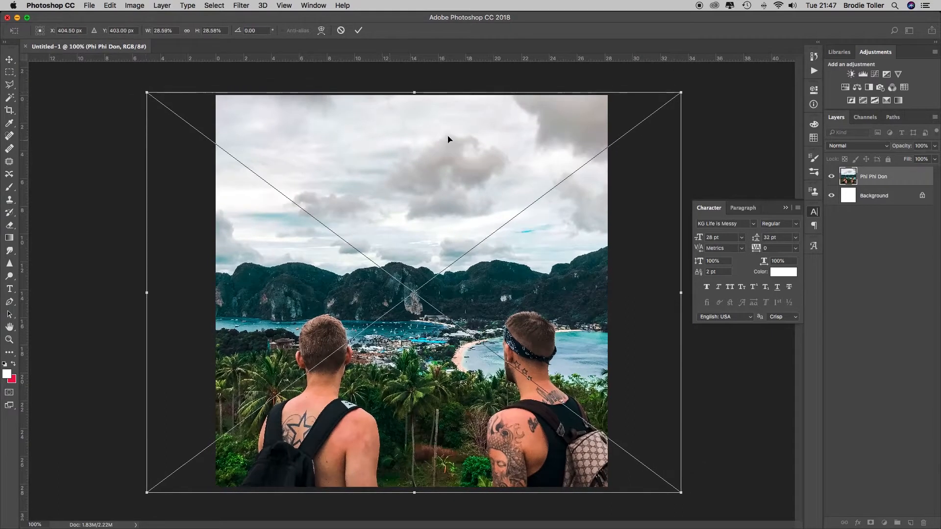
pyautogui.click(358, 32)
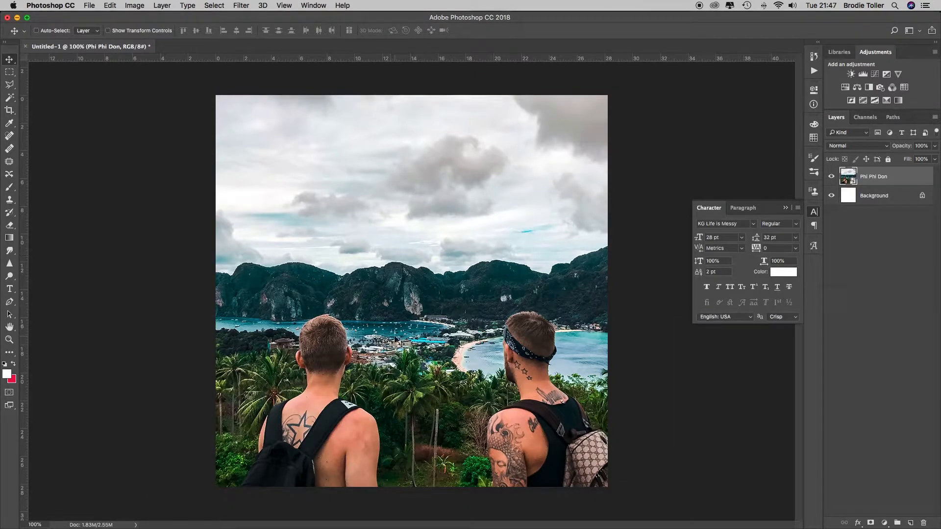
# Step: Shift the photo slightly to the left so both people are better balanced in the frame
pyautogui.moveTo(462, 360); pyautogui.dragTo(454, 361)
pyautogui.press('Left')
pyautogui.press('Left')
pyautogui.press('Left')
pyautogui.press('Left')
pyautogui.press('Left')
pyautogui.press('Left')
pyautogui.press('Left')
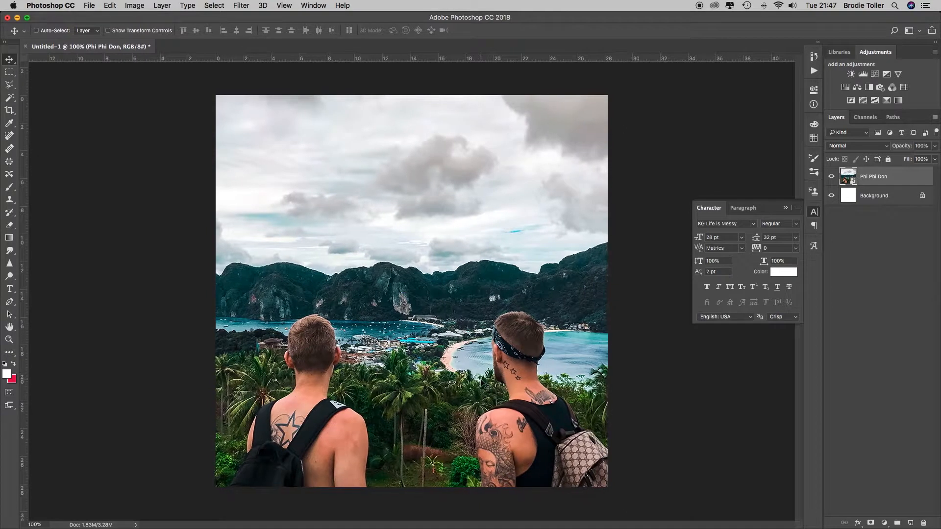
pyautogui.press('Left')
pyautogui.press('Left')
pyautogui.press('Left')
pyautogui.press('Left')
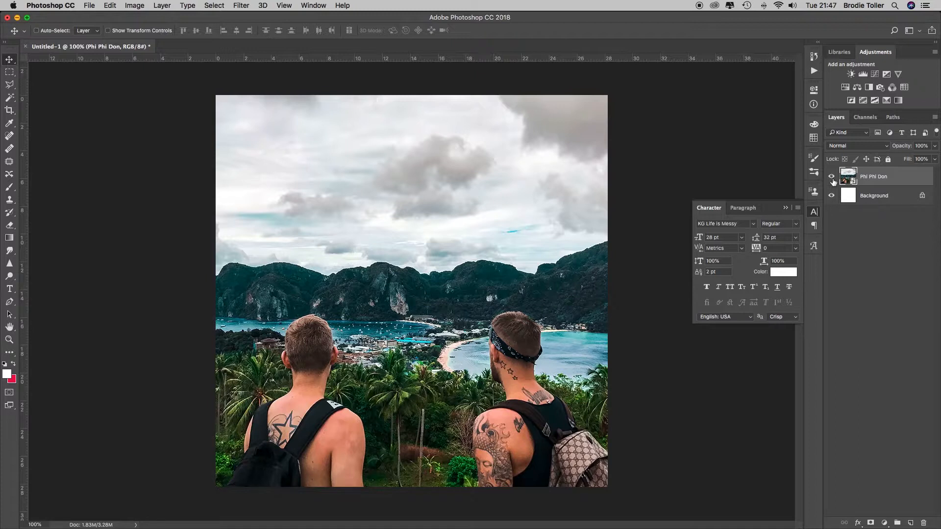
# Step: Check the visibility of the photo and Background layers, and delete the white Background layer
pyautogui.click(833, 180)
pyautogui.click(833, 179)
pyautogui.click(833, 198)
pyautogui.click(854, 199)
pyautogui.moveTo(855, 199); pyautogui.dragTo(925, 523)
# Step: Add the text "PARADISE" in white KG Life is Messy, 28 pt, on the sky above the mountains
pyautogui.click(10, 289)
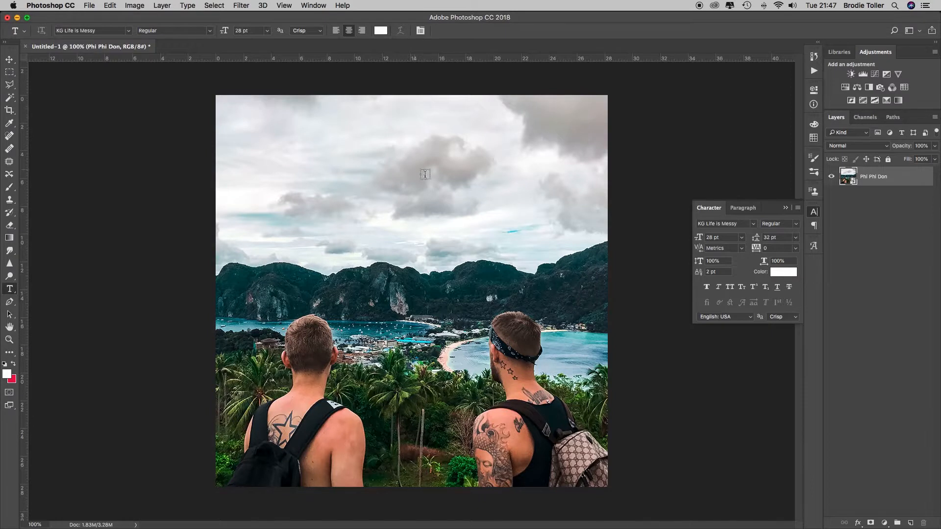
pyautogui.click(367, 224)
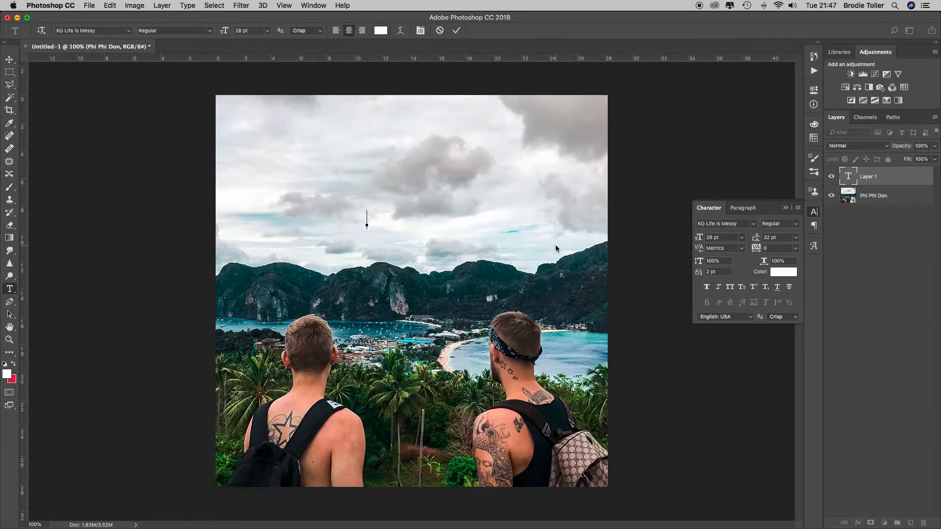
pyautogui.write('PARADISE')
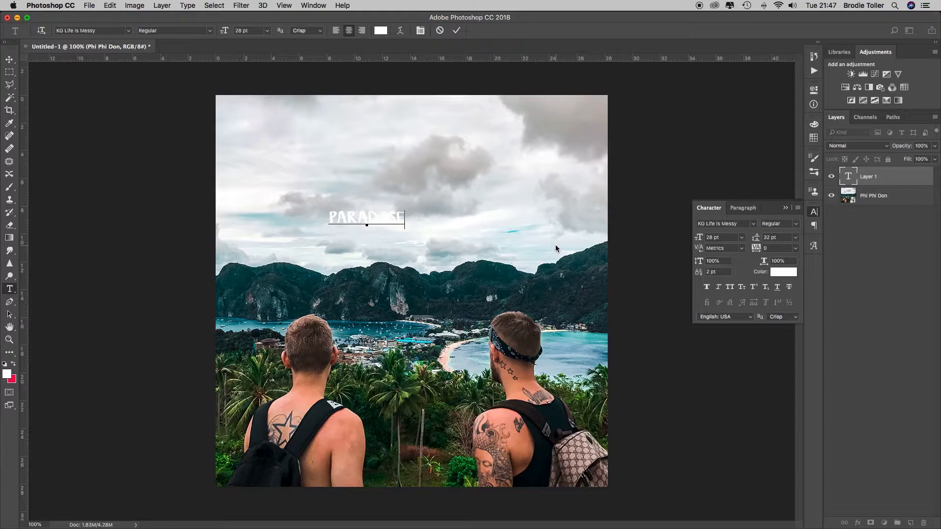
# Step: Enlarge the whole PARADISE text to 90 pt and commit it
pyautogui.press('super+a')
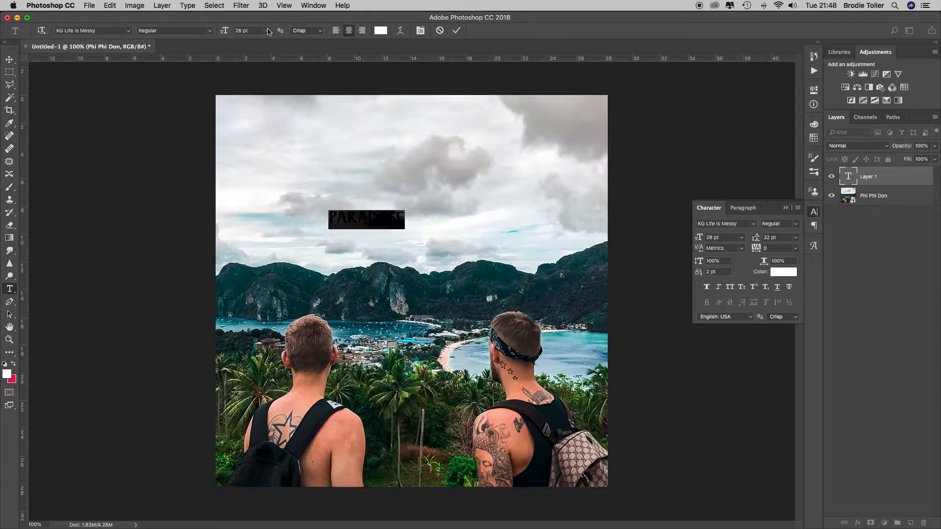
pyautogui.click(268, 32)
pyautogui.click(260, 157)
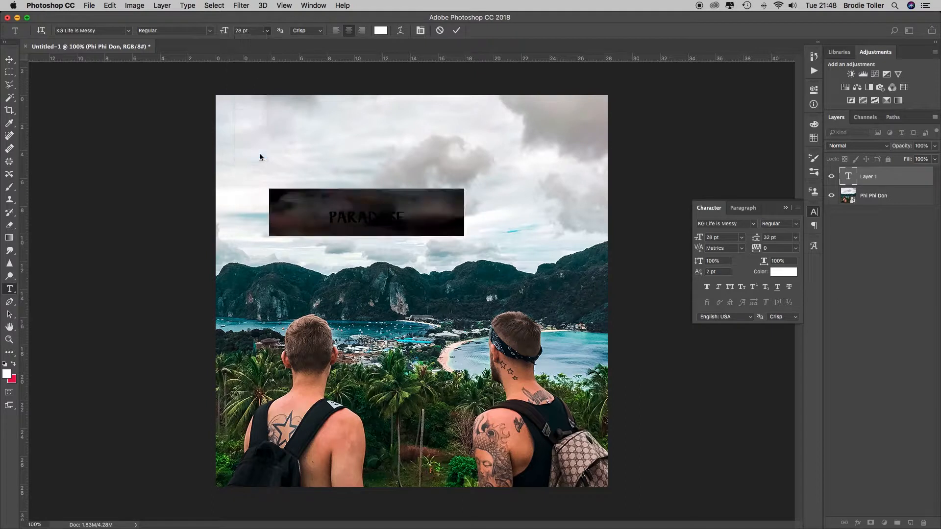
pyautogui.click(244, 31)
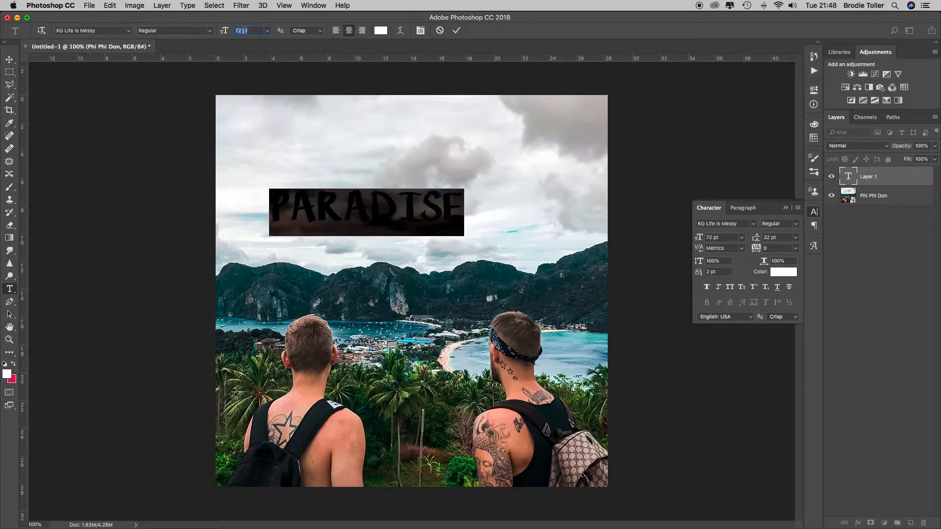
pyautogui.write('90')
pyautogui.click(456, 31)
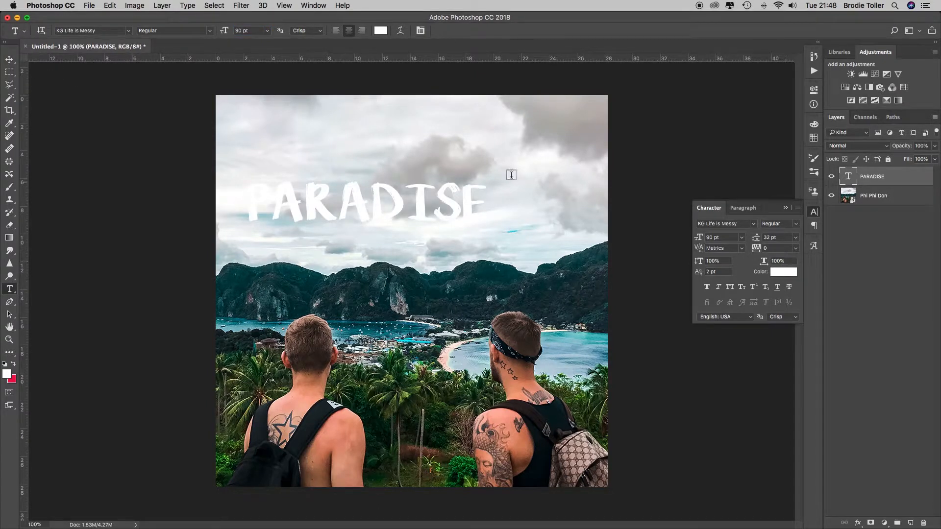
# Step: Set the tracking of the entire PARADISE text to -20 and commit the edit
pyautogui.click(403, 205)
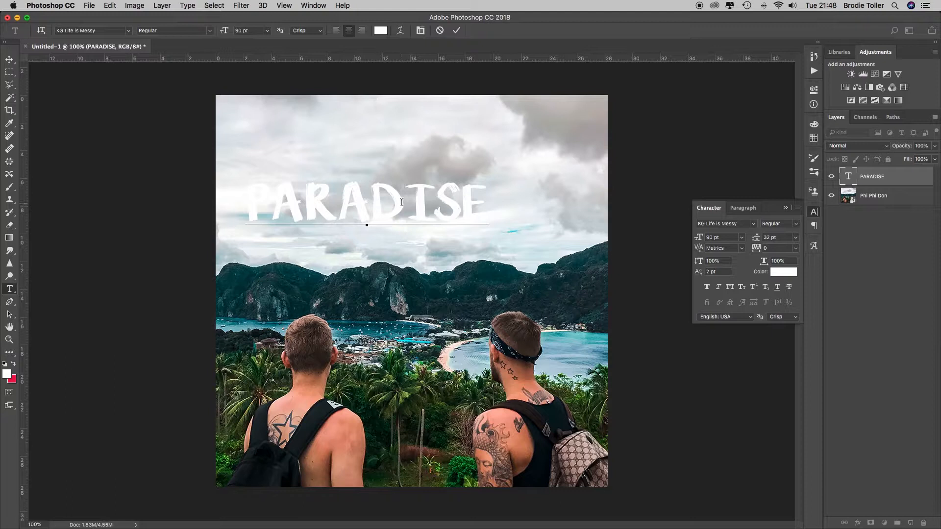
pyautogui.press('super+a')
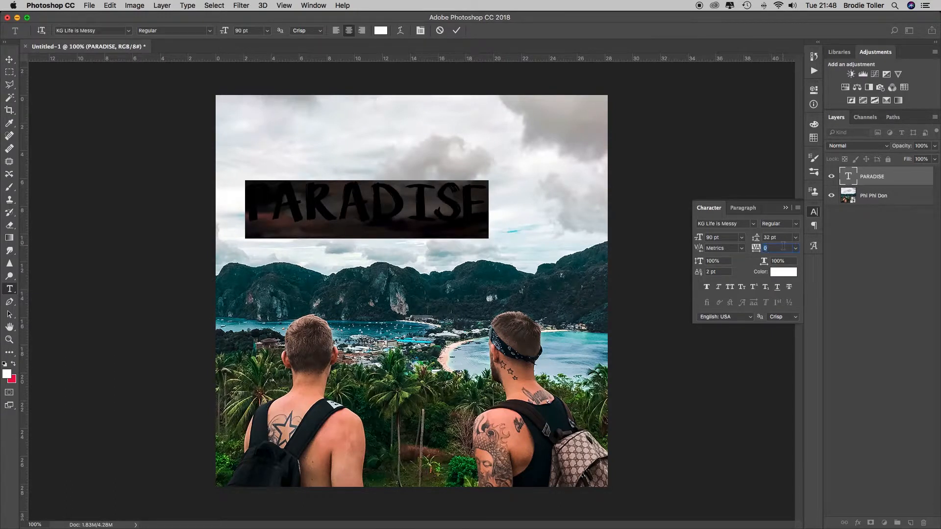
pyautogui.write('-20')
pyautogui.press('Return')
pyautogui.click(456, 30)
# Step: Move the PARADISE text to the right so it is horizontally centered on the canvas
pyautogui.click(9, 60)
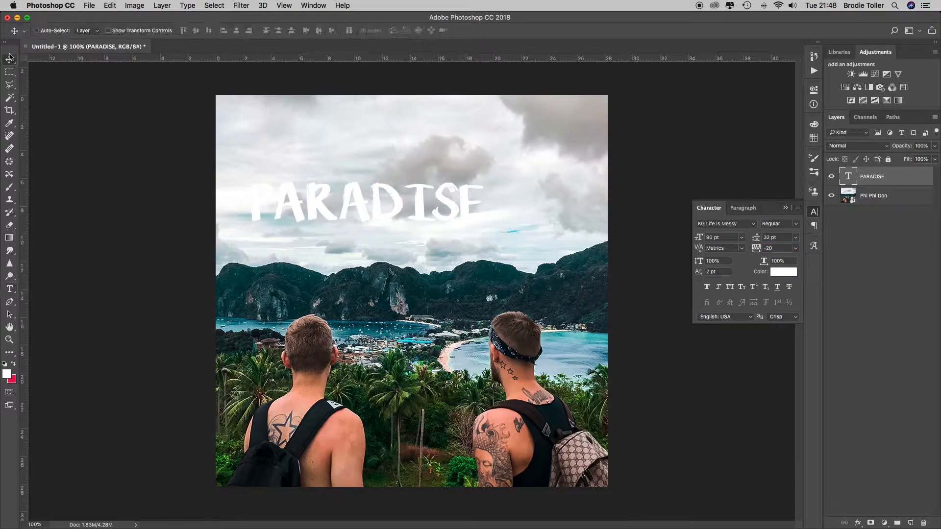
pyautogui.moveTo(404, 198); pyautogui.dragTo(446, 197)
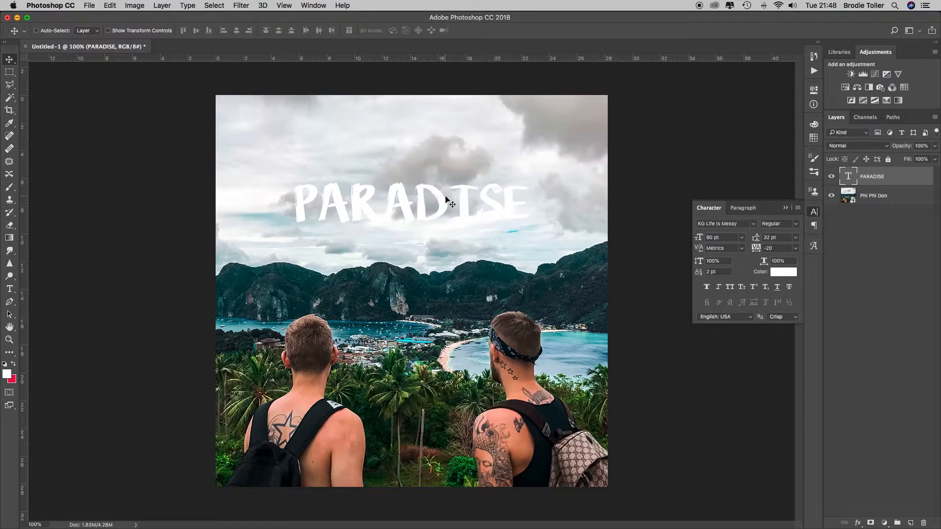
# Step: Nudge the PARADISE text slightly upward on the sky
pyautogui.press('Up')
pyautogui.press('Up')
pyautogui.press('Up')
pyautogui.press('Up')
pyautogui.press('Up')
pyautogui.press('Up')
pyautogui.press('Up')
pyautogui.press('Up')
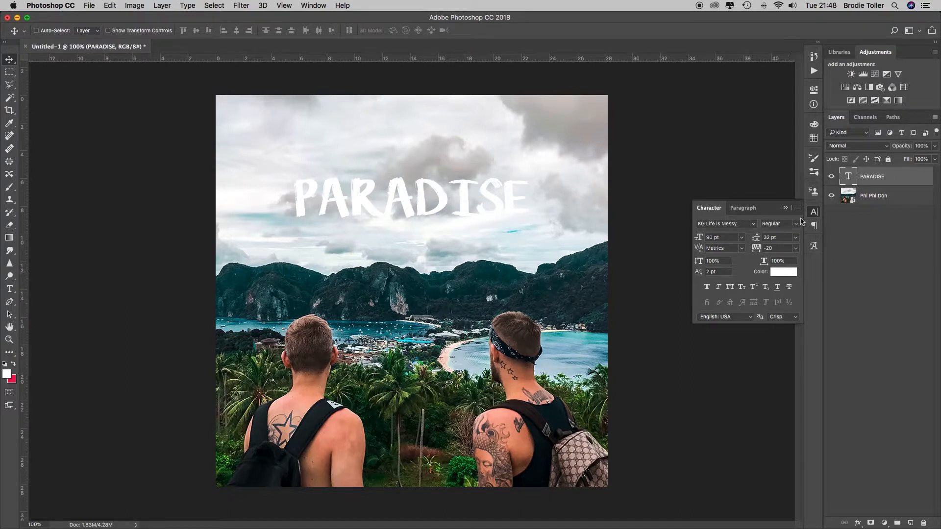
# Step: Recolor the PARADISE text to teal 56b2bb, sampled from the water in the photo, after trying other colors from the picker and image
pyautogui.click(813, 213)
pyautogui.click(814, 213)
pyautogui.click(779, 273)
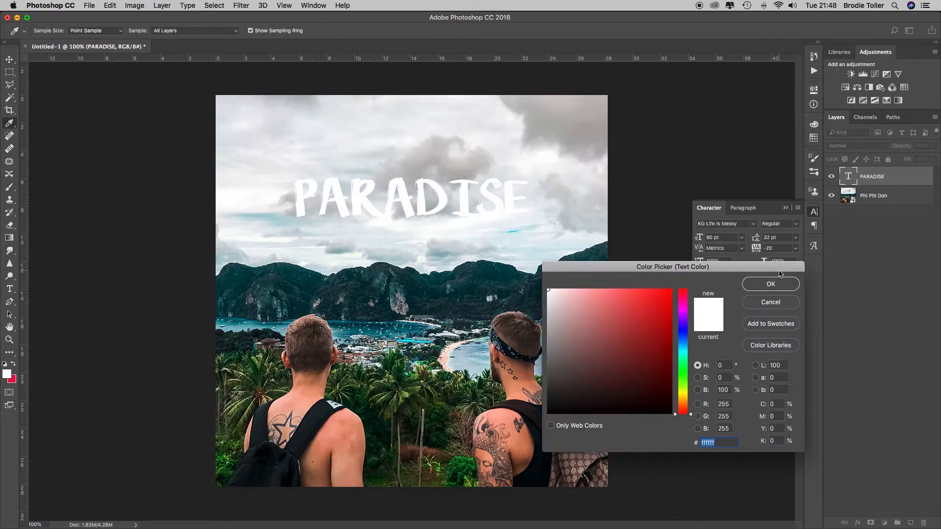
pyautogui.moveTo(731, 270); pyautogui.dragTo(780, 84)
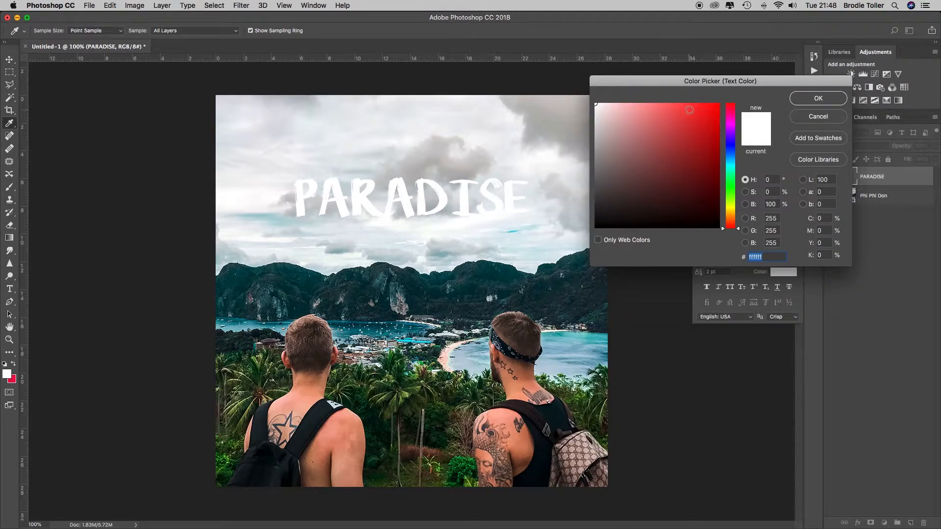
pyautogui.click(704, 132)
pyautogui.click(706, 171)
pyautogui.click(634, 202)
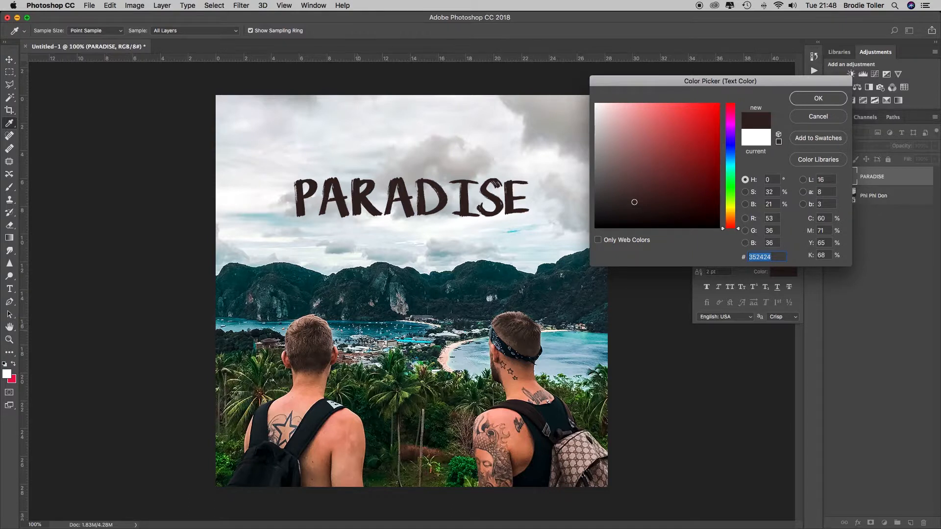
pyautogui.click(358, 331)
pyautogui.click(283, 325)
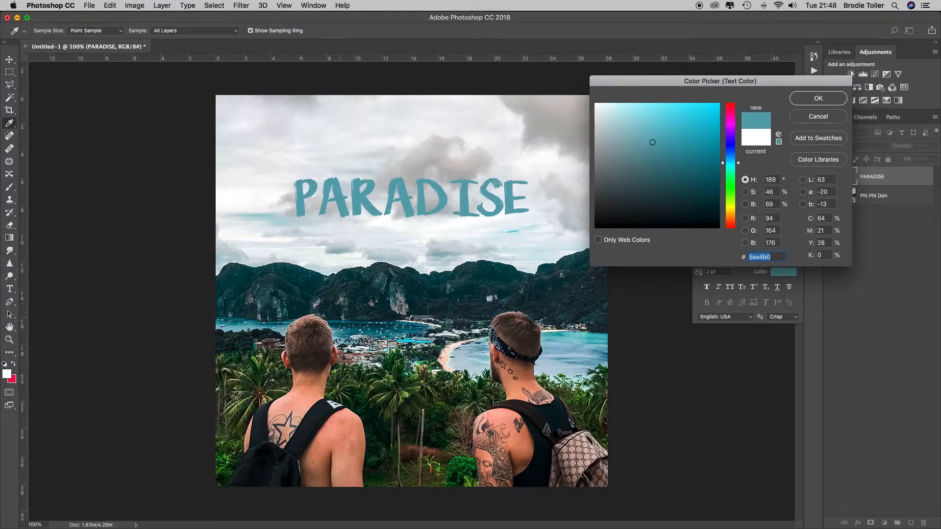
pyautogui.click(353, 294)
pyautogui.click(473, 283)
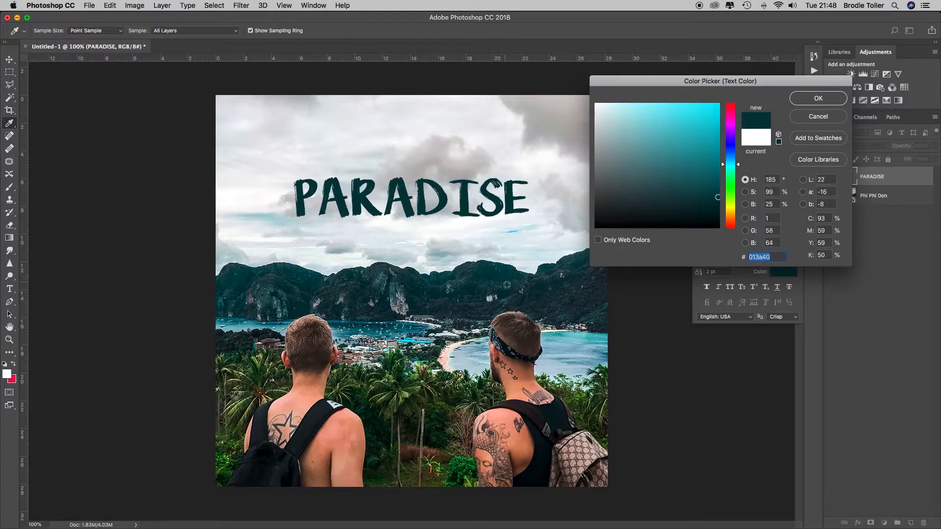
pyautogui.click(571, 343)
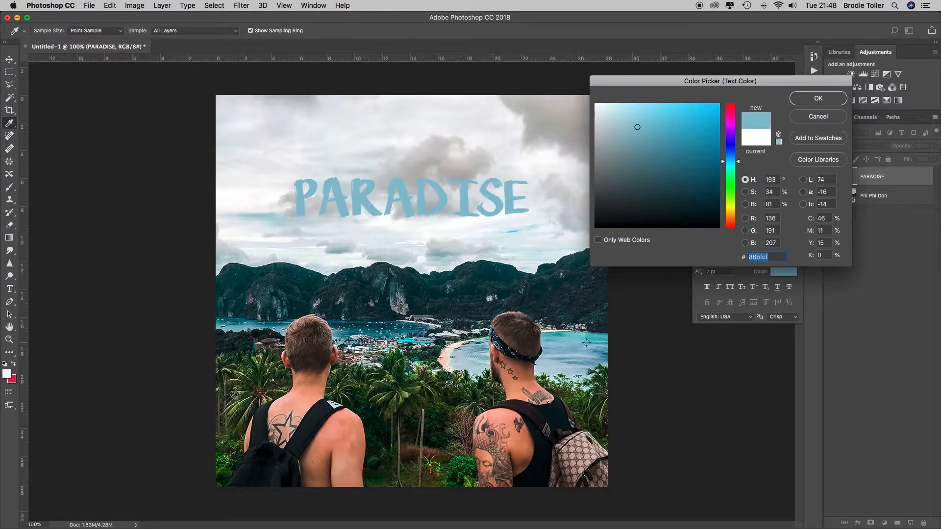
pyautogui.click(588, 343)
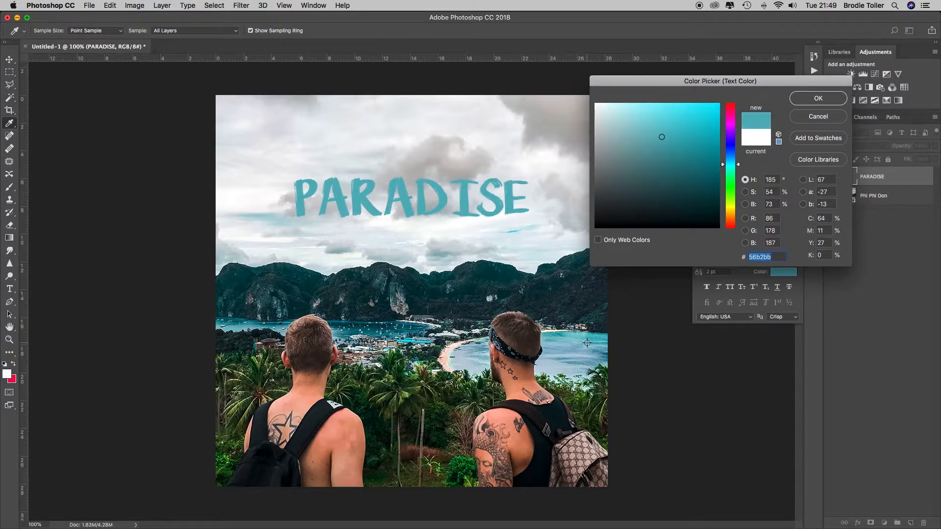
pyautogui.click(818, 98)
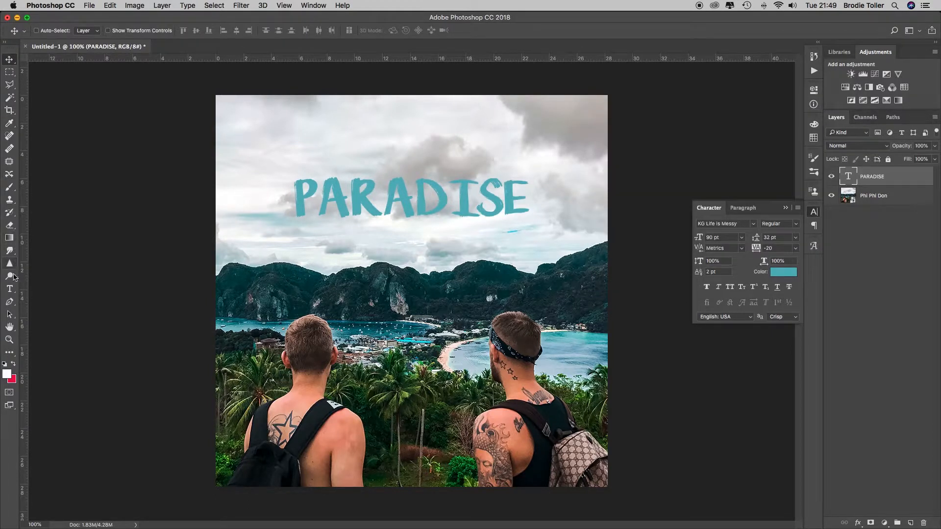
# Step: Start a new point text layer just below the PARADISE title
pyautogui.click(9, 289)
pyautogui.click(357, 237)
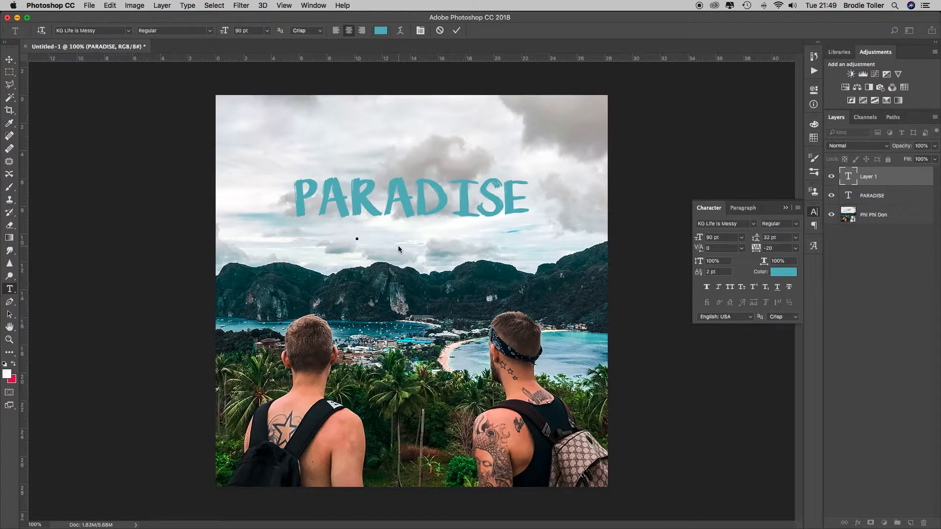
# Step: Preview the reference file Paradise.psd on the desktop and return to the Photoshop document
pyautogui.moveTo(508, 17); pyautogui.dragTo(507, 259)
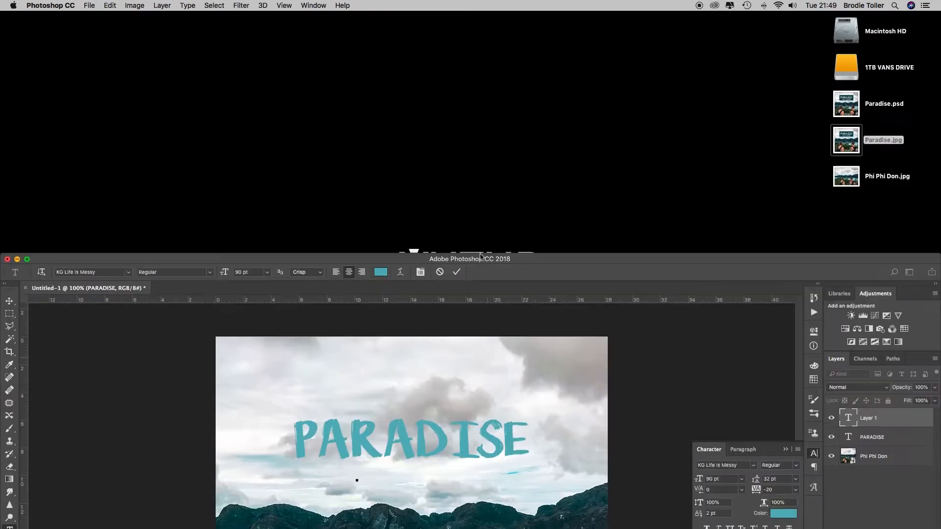
pyautogui.click(855, 112)
pyautogui.press('space')
pyautogui.press('space')
pyautogui.click(750, 264)
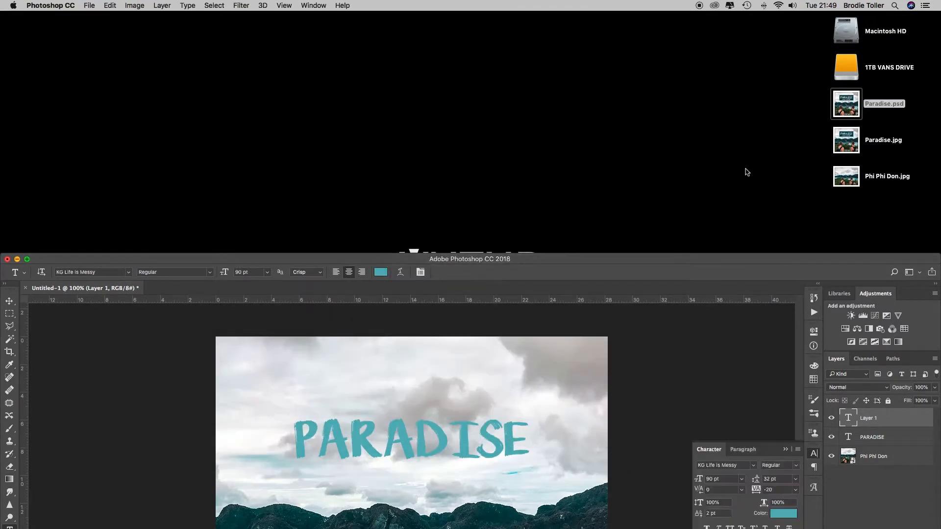
pyautogui.moveTo(744, 262); pyautogui.dragTo(743, 21)
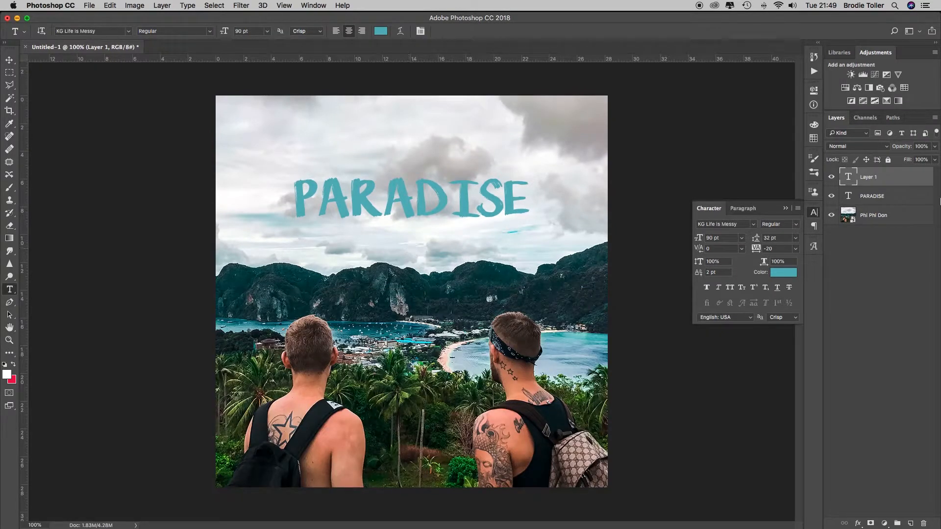
# Step: Add the text "A place to return" centered below the PARADISE title
pyautogui.click(405, 235)
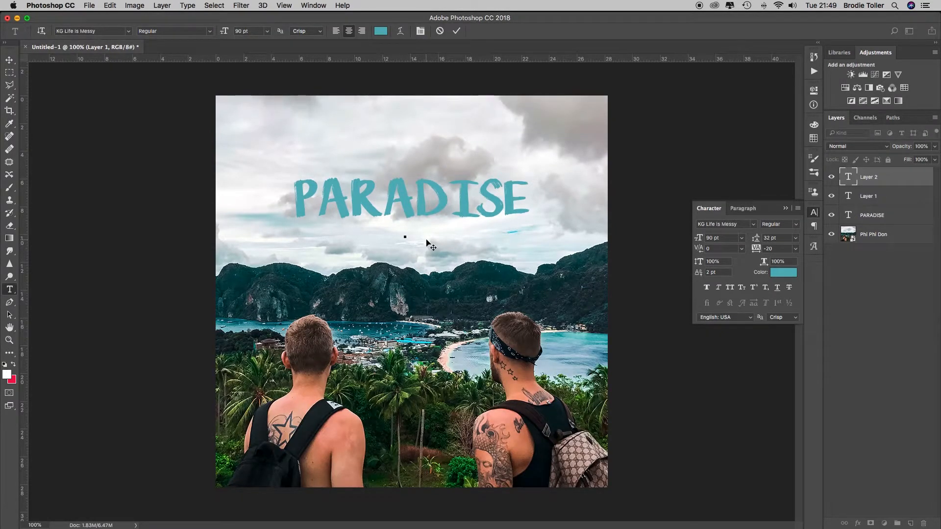
pyautogui.write('A')
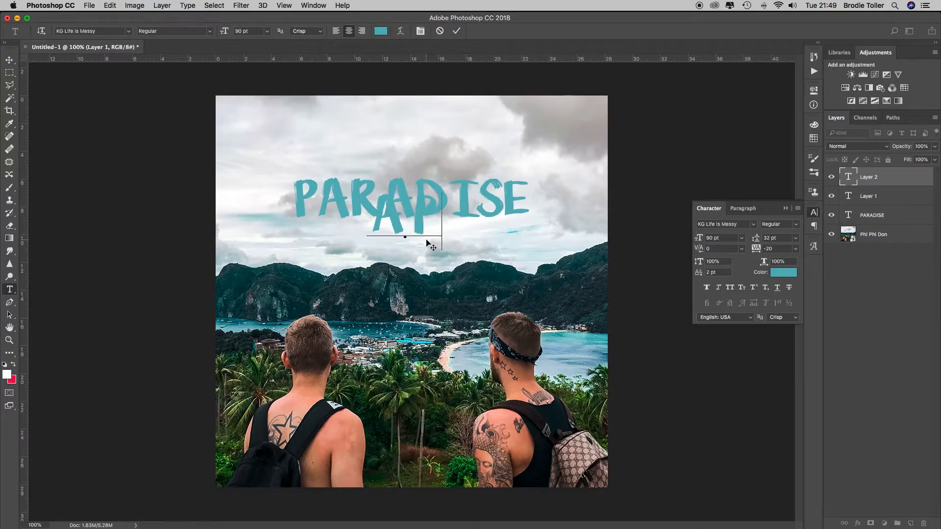
pyautogui.write('ndce to ret')
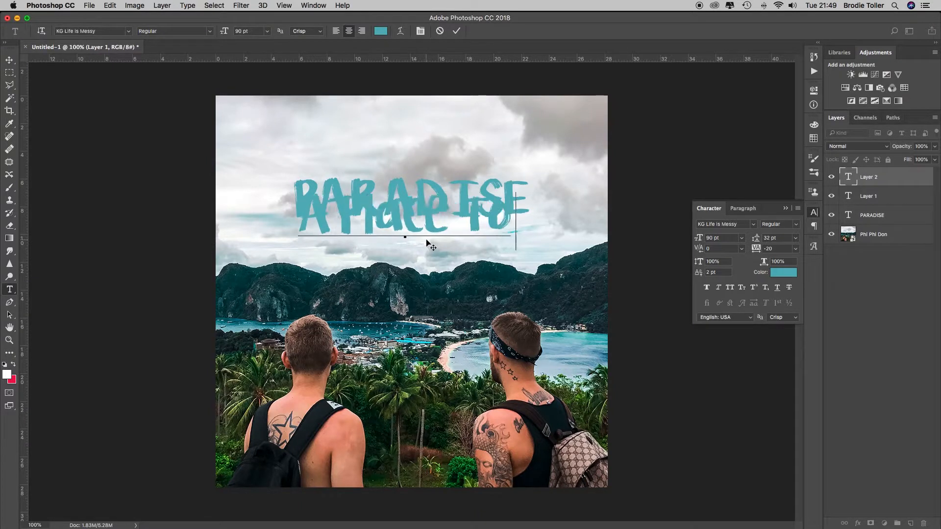
pyautogui.write('urn')
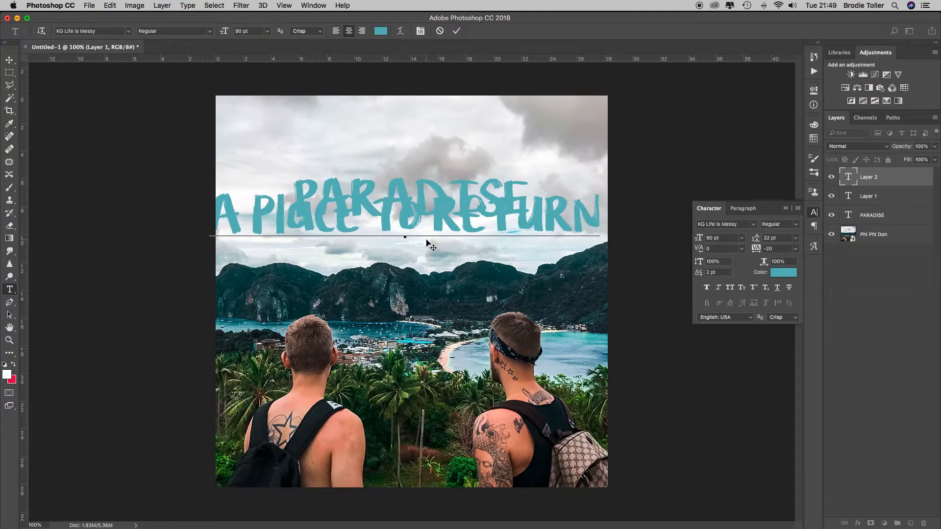
# Step: Set the whole "A place to return" text to 26 pt, commit it and move it right so it is centered under PARADISE
pyautogui.press('super+a')
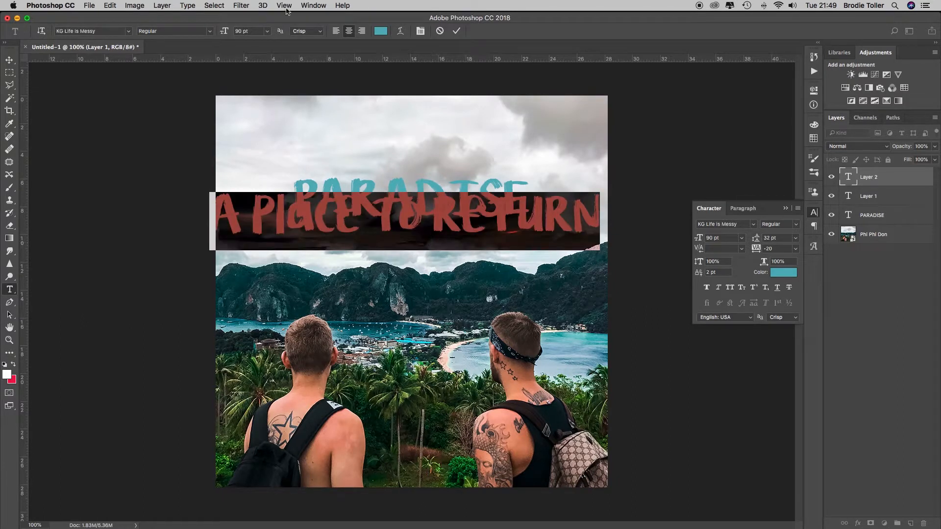
pyautogui.click(268, 31)
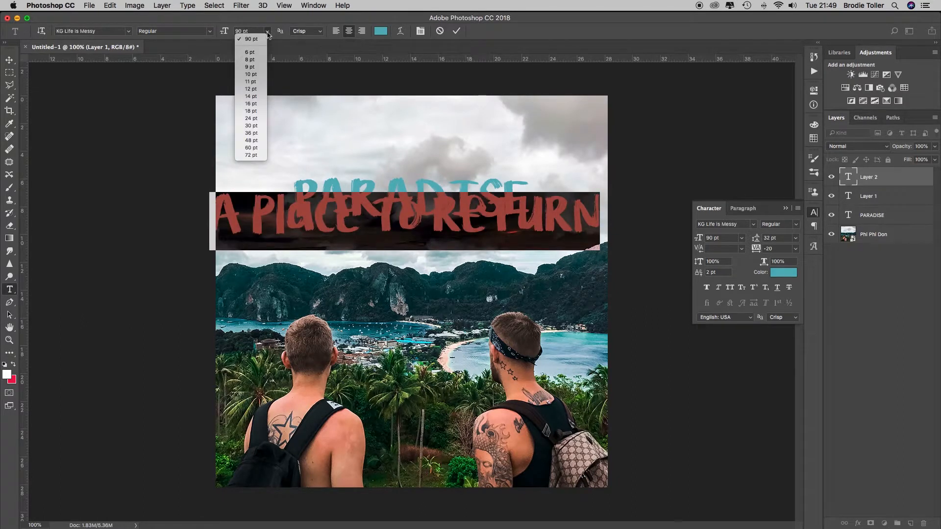
pyautogui.click(263, 119)
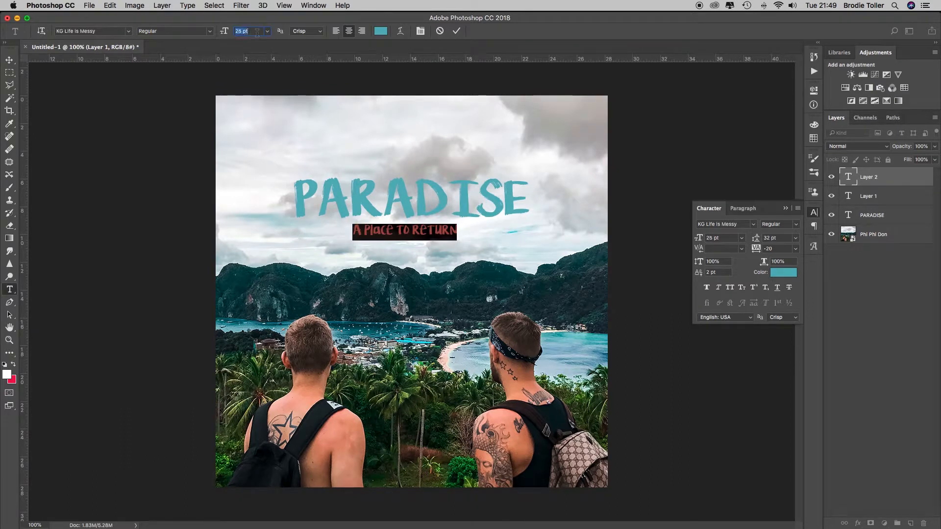
pyautogui.click(457, 31)
pyautogui.click(10, 60)
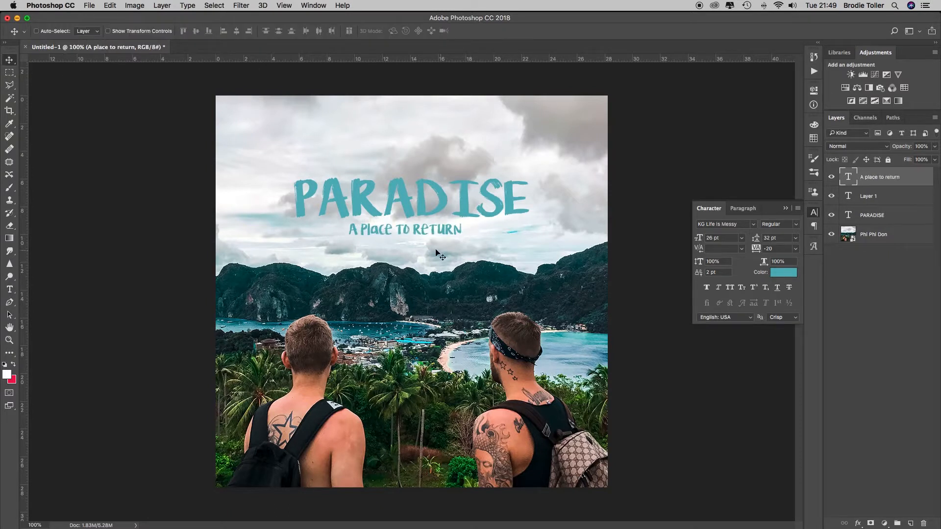
pyautogui.moveTo(425, 234); pyautogui.dragTo(431, 233)
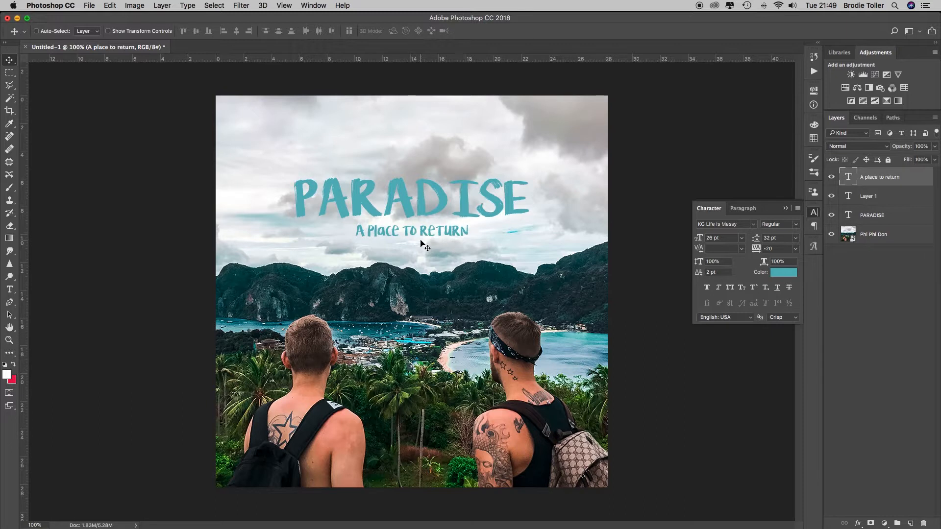
# Step: Set the color of the "A place to return" text to white, ffffff
pyautogui.click(780, 277)
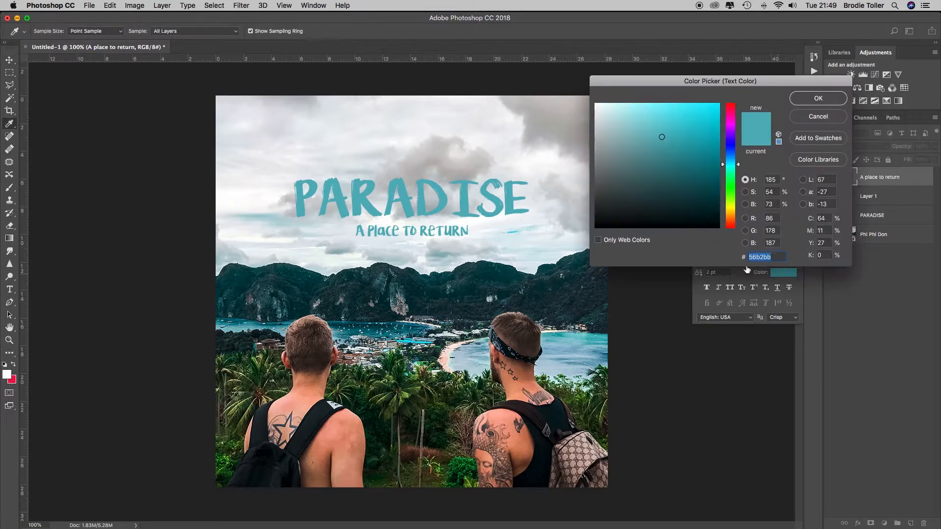
pyautogui.moveTo(616, 129); pyautogui.dragTo(590, 95)
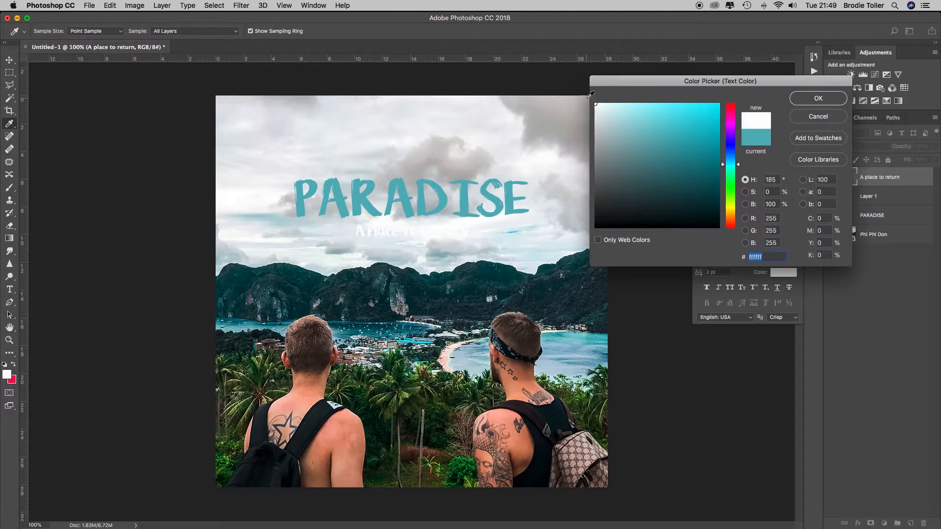
pyautogui.click(818, 99)
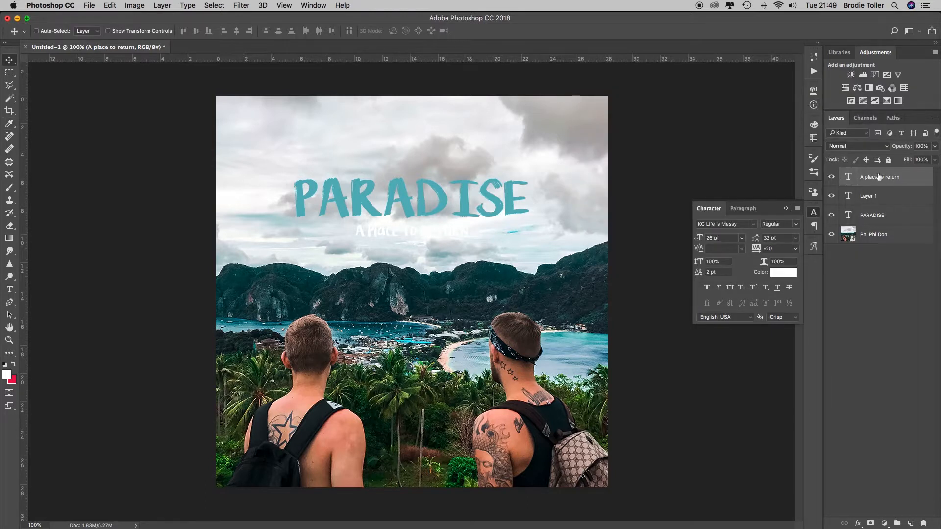
# Step: Delete the empty text layer Layer 1
pyautogui.click(871, 199)
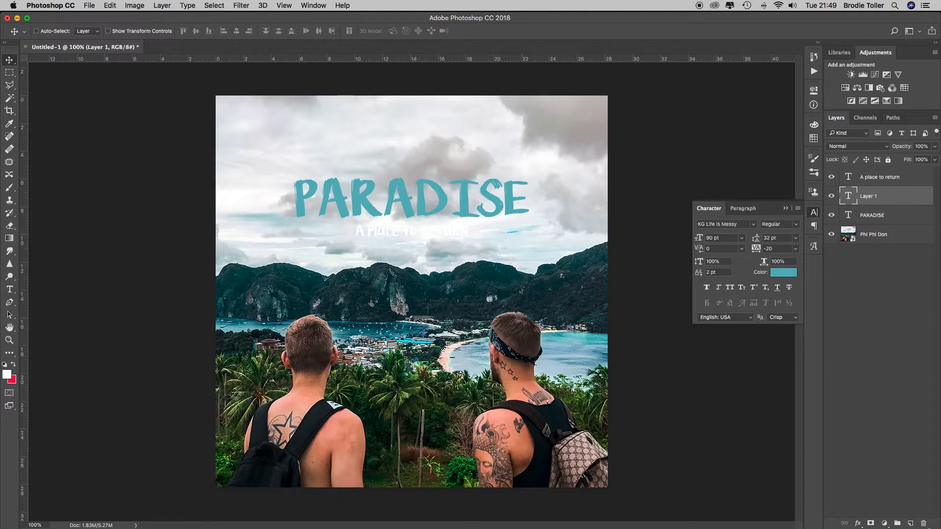
pyautogui.click(924, 523)
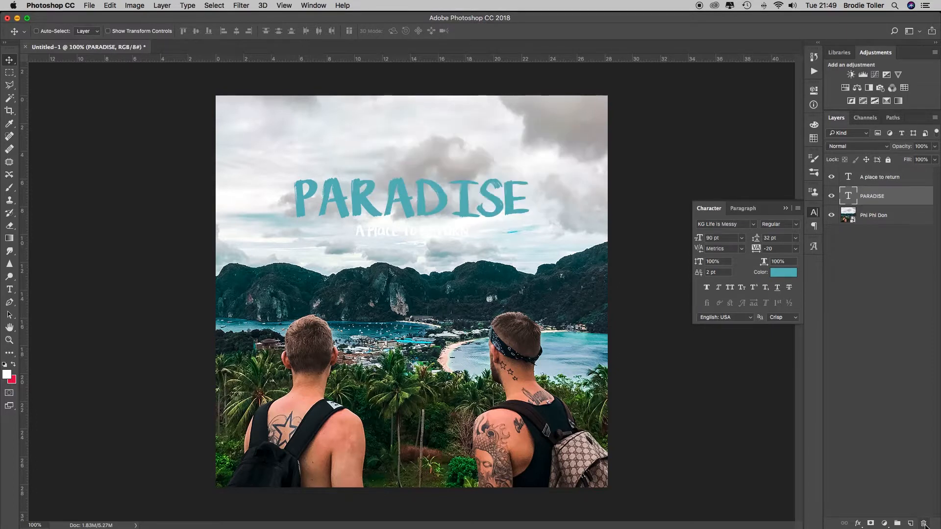
# Step: Apply a subtle black Multiply drop shadow at a 90° angle to the "A place to return" text, fine-tuning its distance, size and spread
pyautogui.click(877, 178)
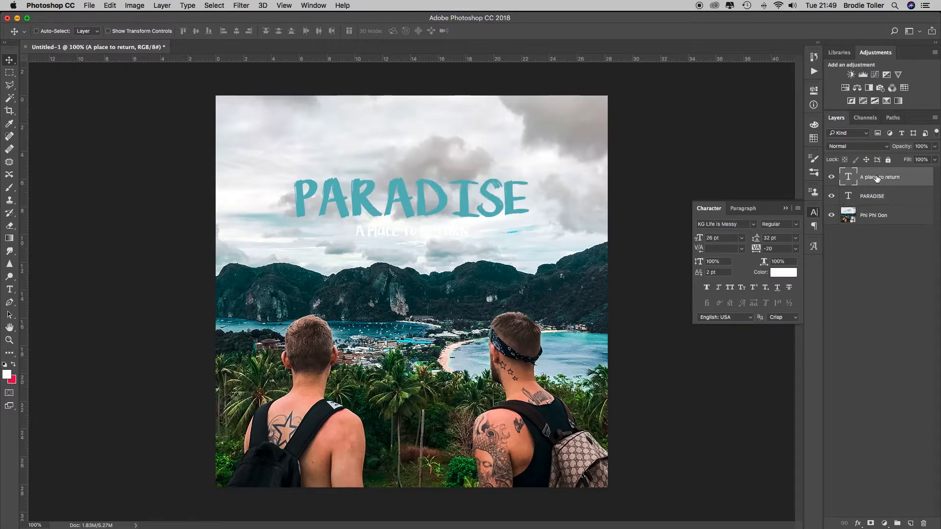
pyautogui.click(858, 524)
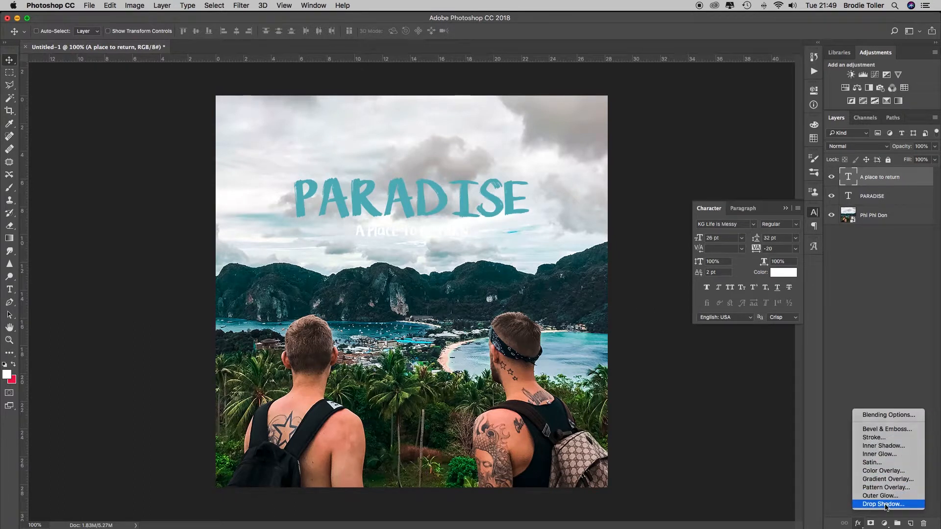
pyautogui.click(884, 504)
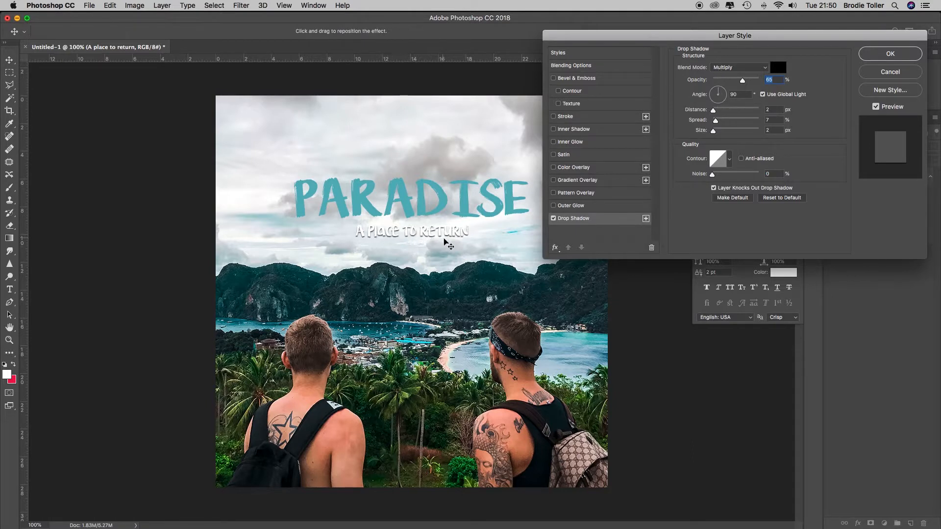
pyautogui.moveTo(714, 132); pyautogui.dragTo(713, 112)
pyautogui.press('Down')
pyautogui.moveTo(716, 121)
pyautogui.mouseDown()
pyautogui.moveTo(735, 123)
pyautogui.moveTo(717, 125)
pyautogui.mouseUp()
pyautogui.click(879, 54)
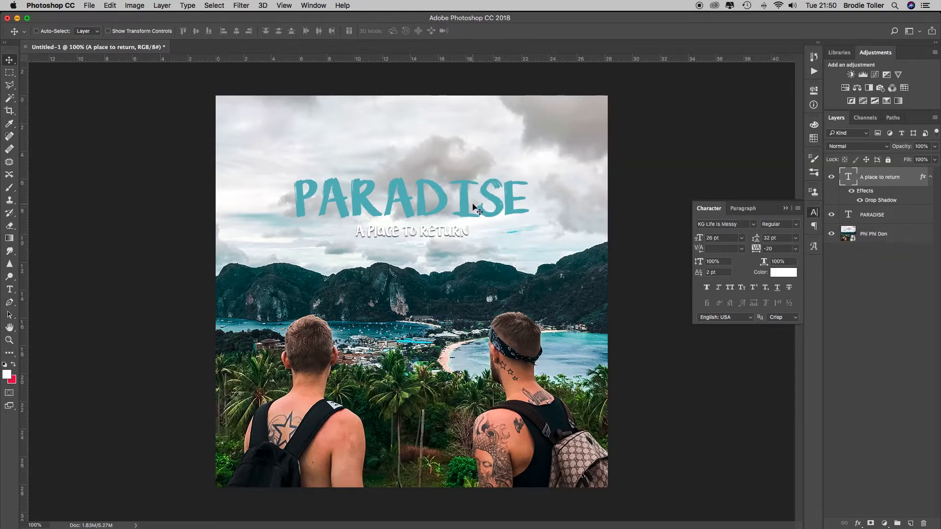
# Step: Draw a blue-filled rectangle shape, about 516 x 163 px, covering both the PARADISE title and the subtitle
pyautogui.click(7, 356)
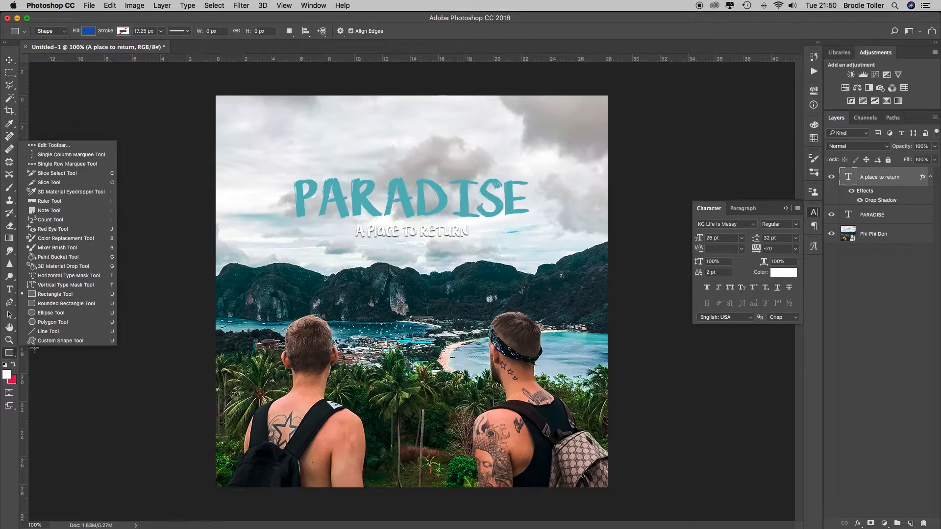
pyautogui.click(52, 295)
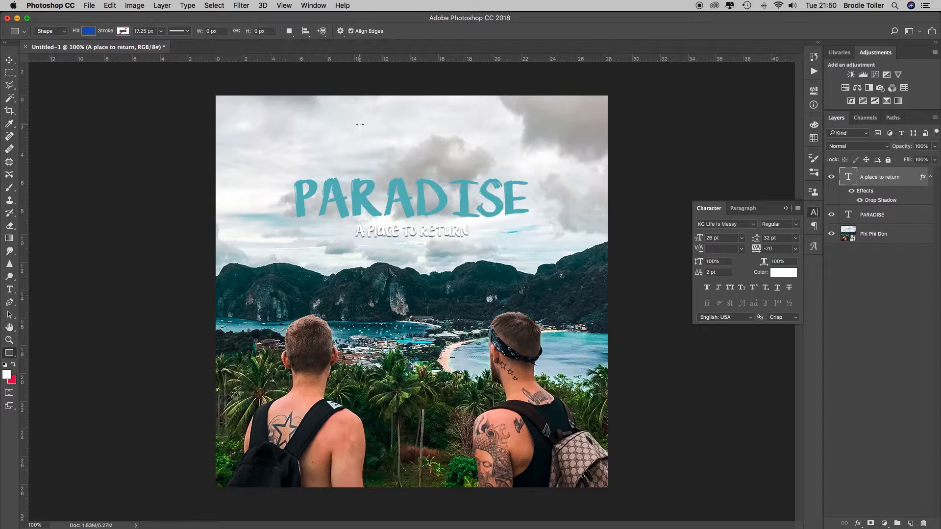
pyautogui.moveTo(288, 166); pyautogui.dragTo(538, 244)
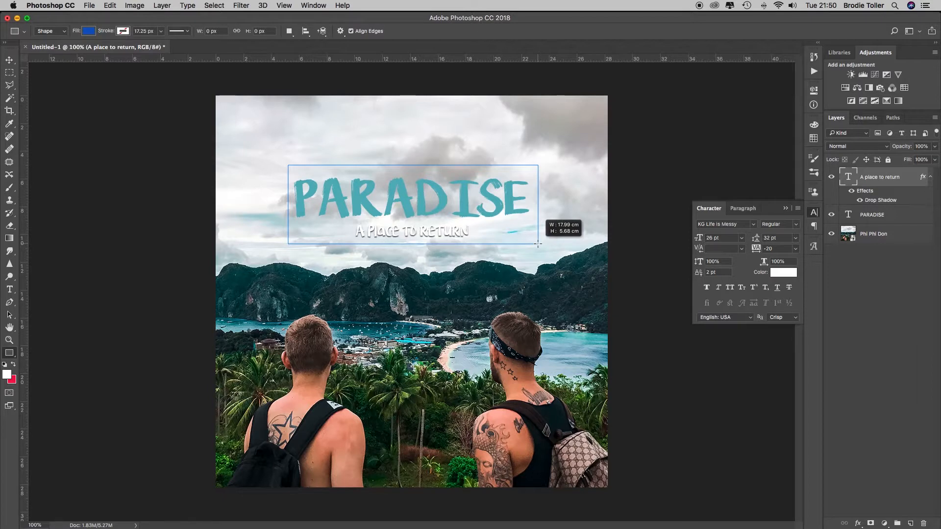
pyautogui.moveTo(538, 243)
pyautogui.mouseDown()
pyautogui.moveTo(497, 239)
pyautogui.moveTo(529, 242)
pyautogui.moveTo(525, 231)
pyautogui.moveTo(538, 245)
pyautogui.mouseUp()
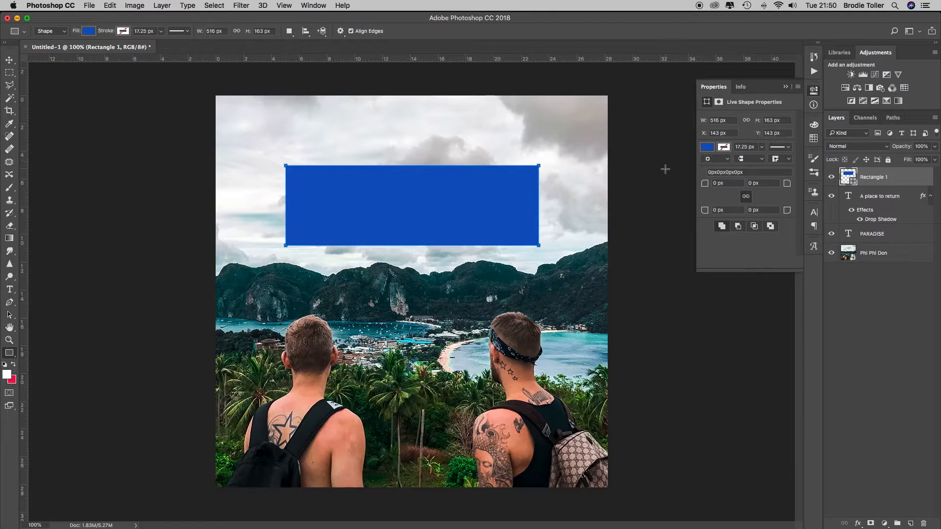
# Step: Move the Rectangle 1 layer beneath both text layers, directly above the Phi Phi Don photo
pyautogui.click(786, 88)
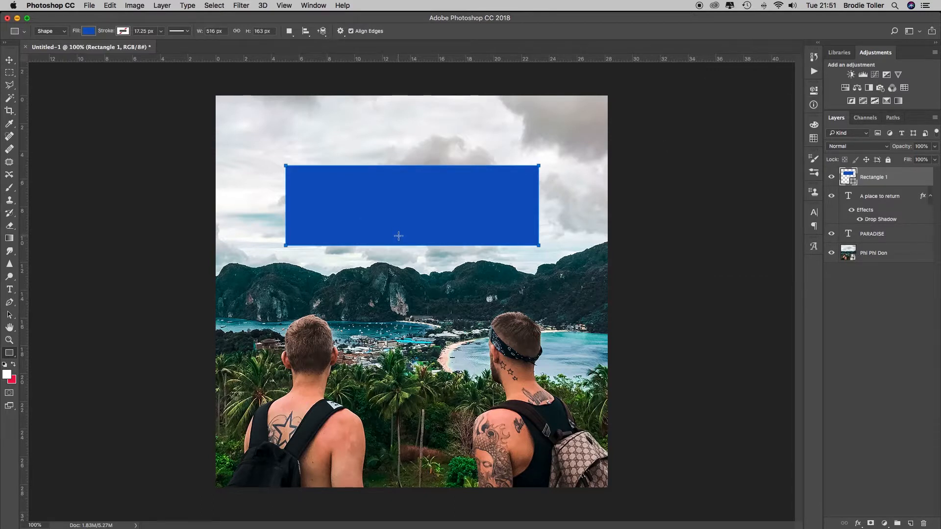
pyautogui.moveTo(847, 179); pyautogui.dragTo(849, 219)
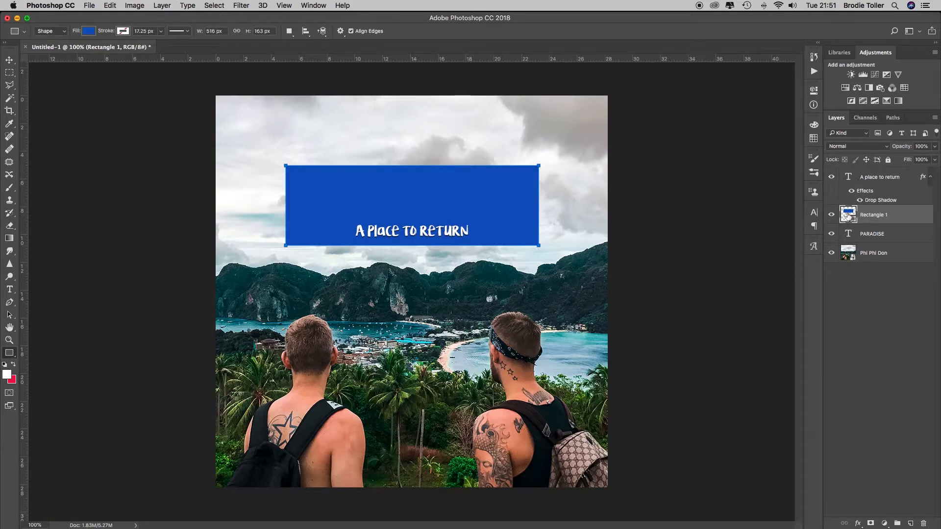
pyautogui.moveTo(847, 216); pyautogui.dragTo(847, 243)
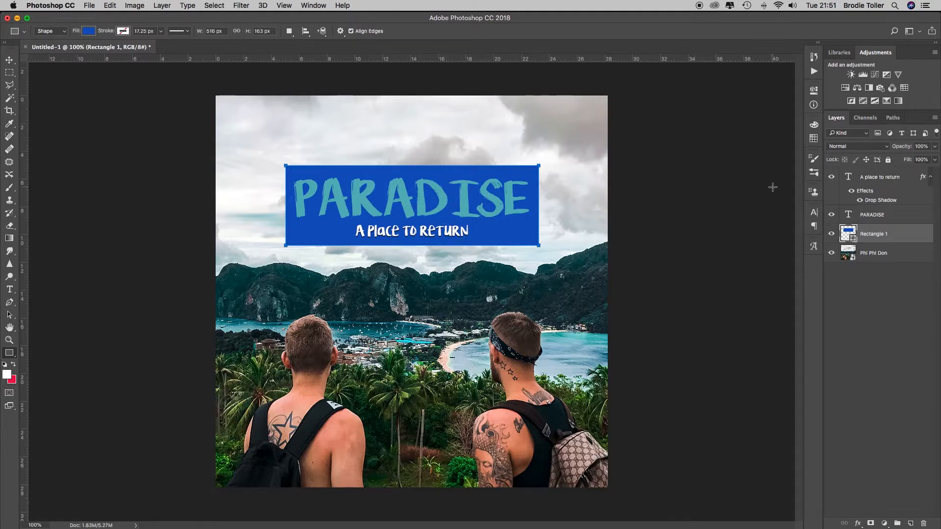
# Step: Rasterize the Rectangle 1 shape layer
pyautogui.click(171, 5)
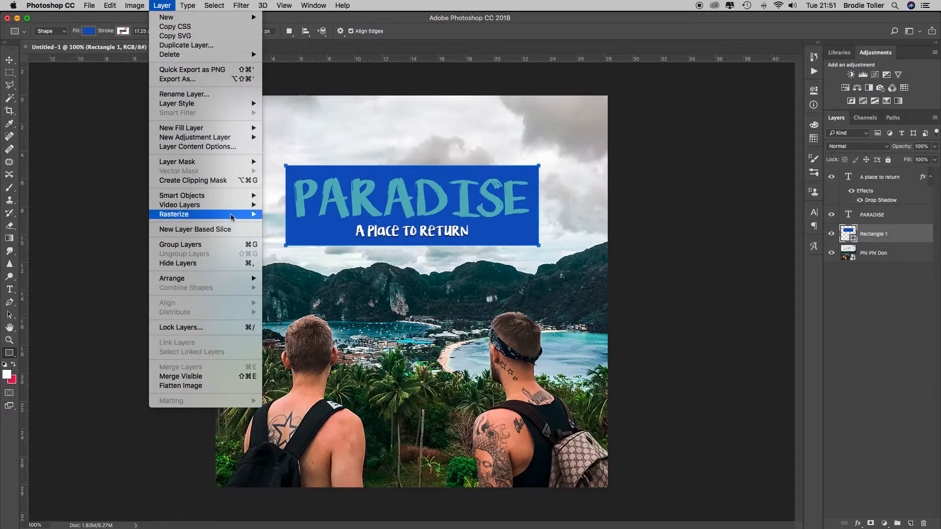
pyautogui.moveTo(232, 216)
pyautogui.click(290, 223)
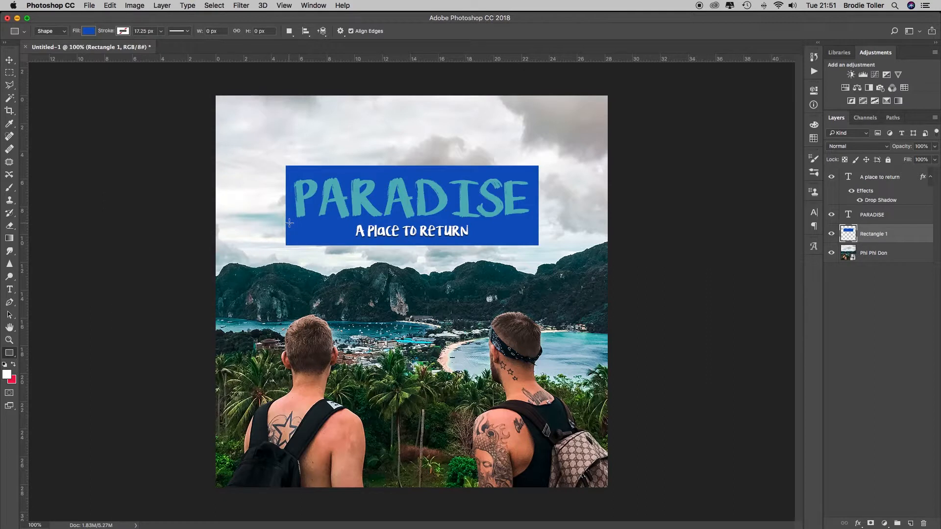
# Step: Cut the PARADISE letter shapes out of the Rectangle 1 layer and hide the PARADISE text layer
pyautogui.click(9, 59)
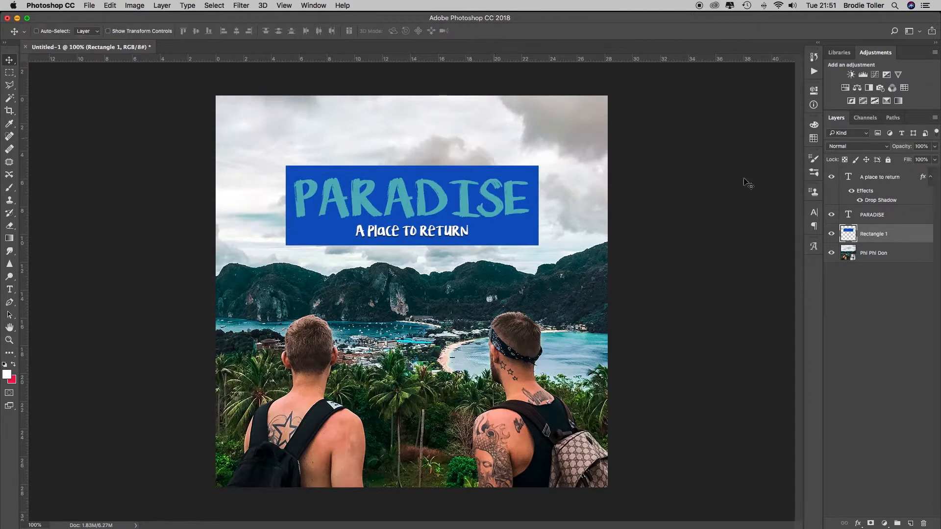
pyautogui.click(872, 218)
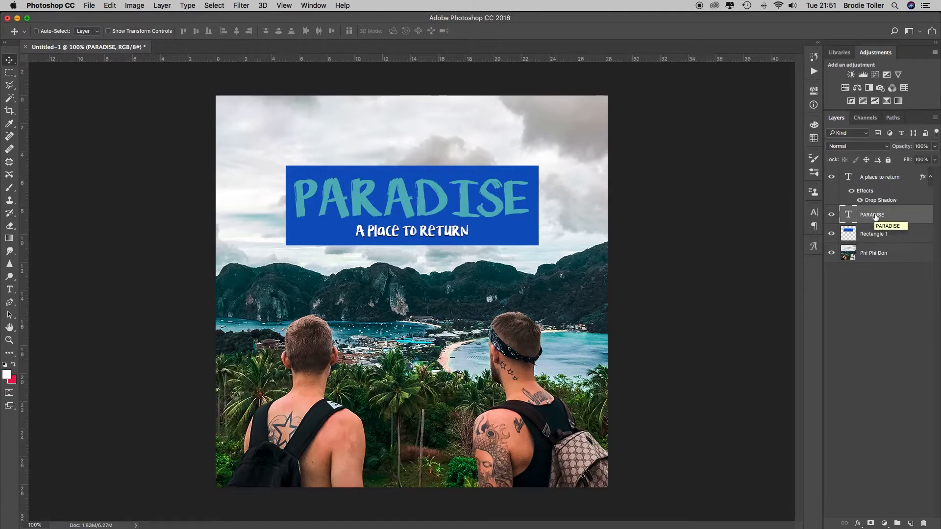
pyautogui.press('super')
pyautogui.keyDown('super'); pyautogui.click(850, 218); pyautogui.keyUp('super')
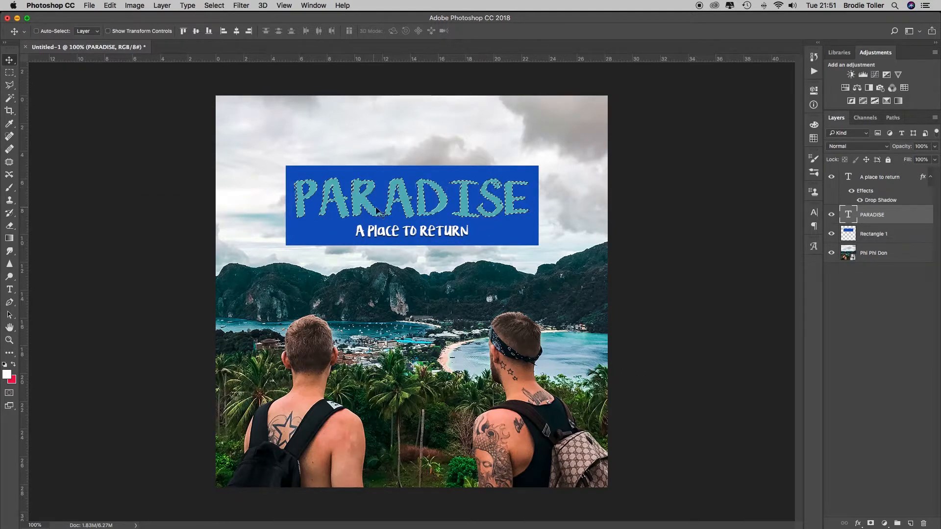
pyautogui.click(851, 234)
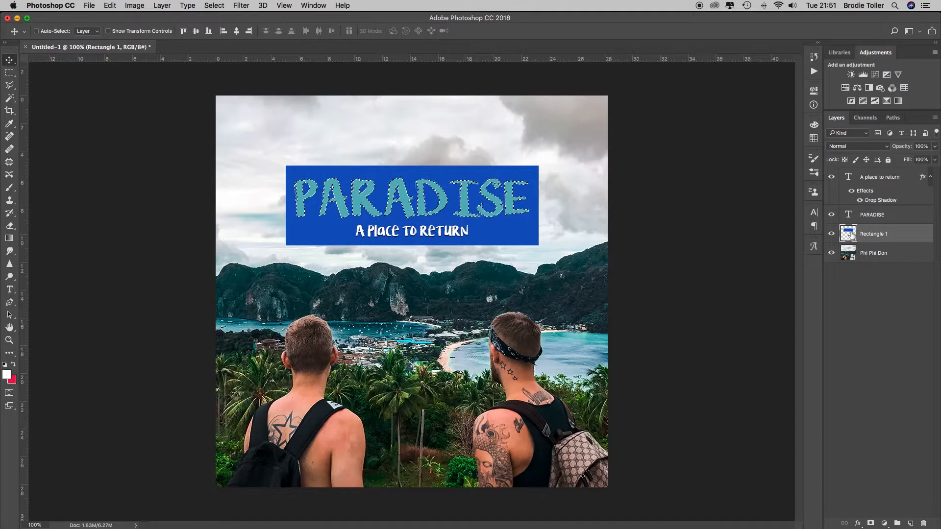
pyautogui.press('super+x')
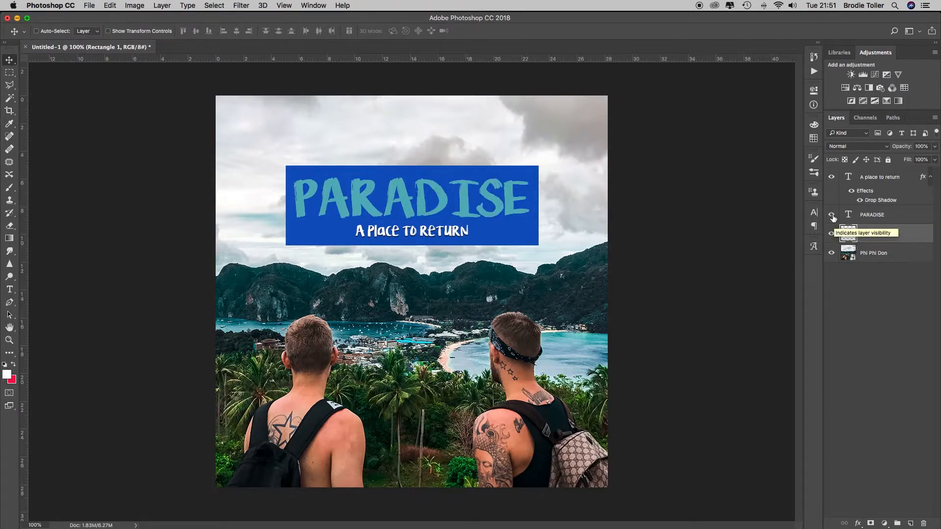
pyautogui.click(831, 216)
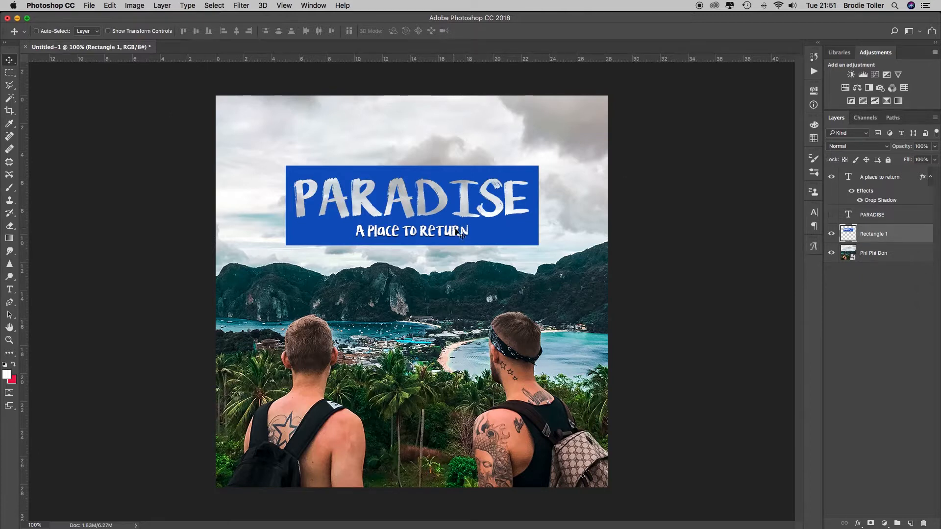
pyautogui.moveTo(479, 230)
pyautogui.mouseDown()
pyautogui.moveTo(481, 322)
pyautogui.moveTo(446, 338)
pyautogui.moveTo(455, 384)
pyautogui.moveTo(508, 428)
pyautogui.moveTo(451, 420)
pyautogui.moveTo(477, 296)
pyautogui.moveTo(474, 231)
pyautogui.mouseUp()
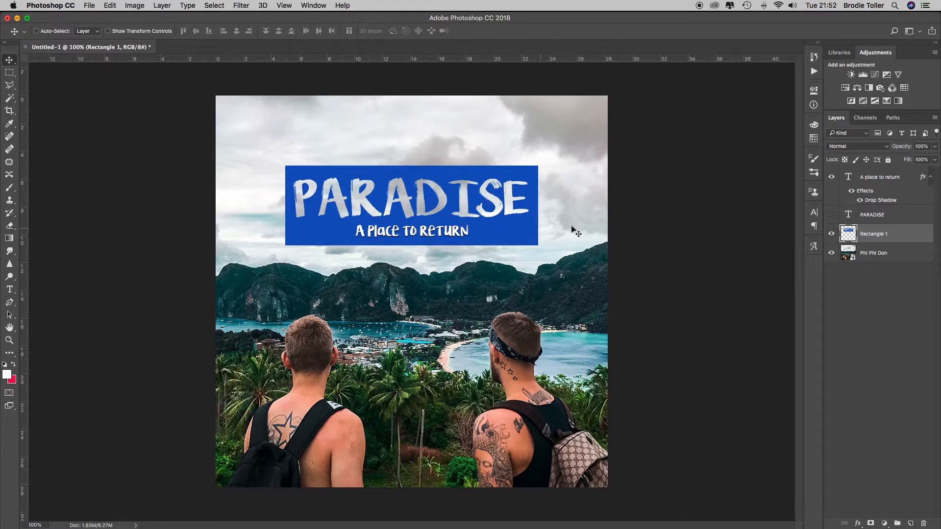
# Step: Apply a Normal color overlay at 100% opacity to Rectangle 1, using dark teal 123a41 sampled from the photo's mountains
pyautogui.doubleClick(852, 236)
pyautogui.moveTo(633, 39)
pyautogui.mouseDown()
pyautogui.moveTo(677, 39)
pyautogui.moveTo(644, 42)
pyautogui.mouseUp()
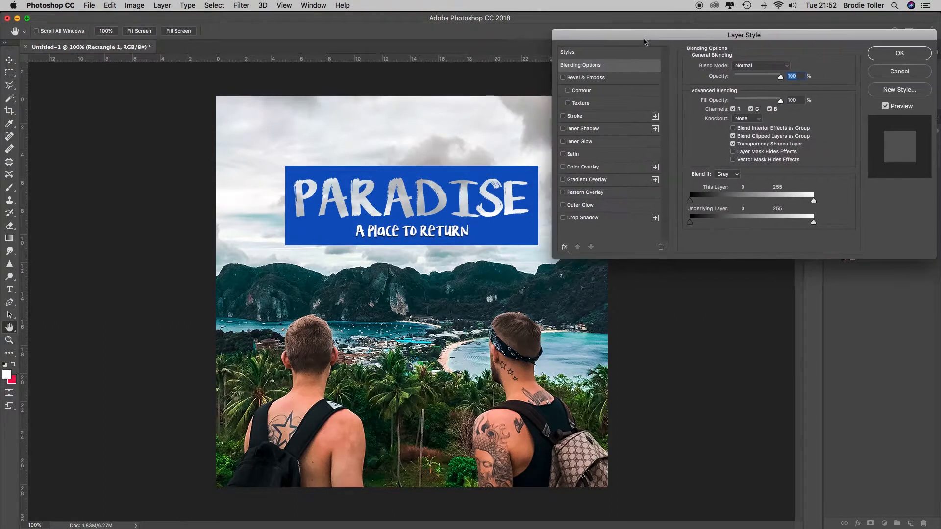
pyautogui.click(577, 167)
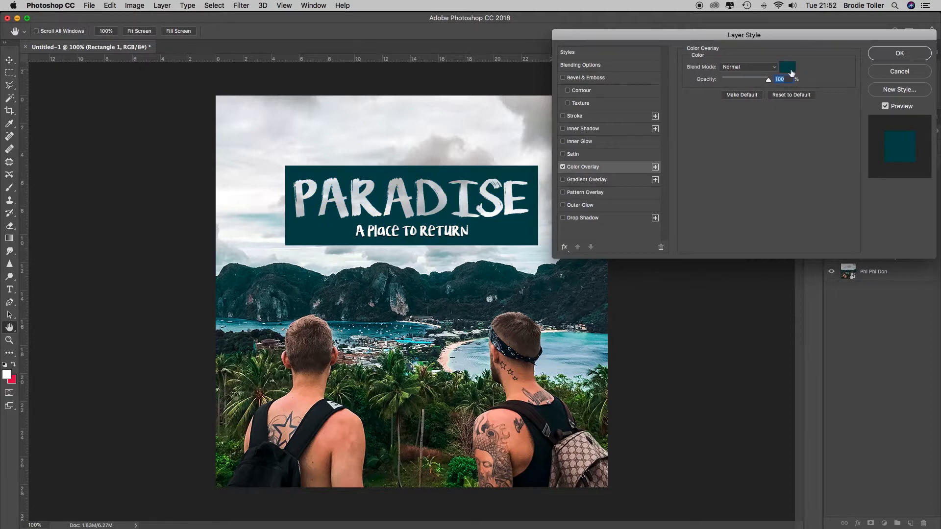
pyautogui.click(789, 69)
pyautogui.click(515, 297)
pyautogui.moveTo(498, 280); pyautogui.dragTo(486, 270)
pyautogui.moveTo(426, 273)
pyautogui.mouseDown()
pyautogui.moveTo(419, 276)
pyautogui.moveTo(442, 275)
pyautogui.mouseUp()
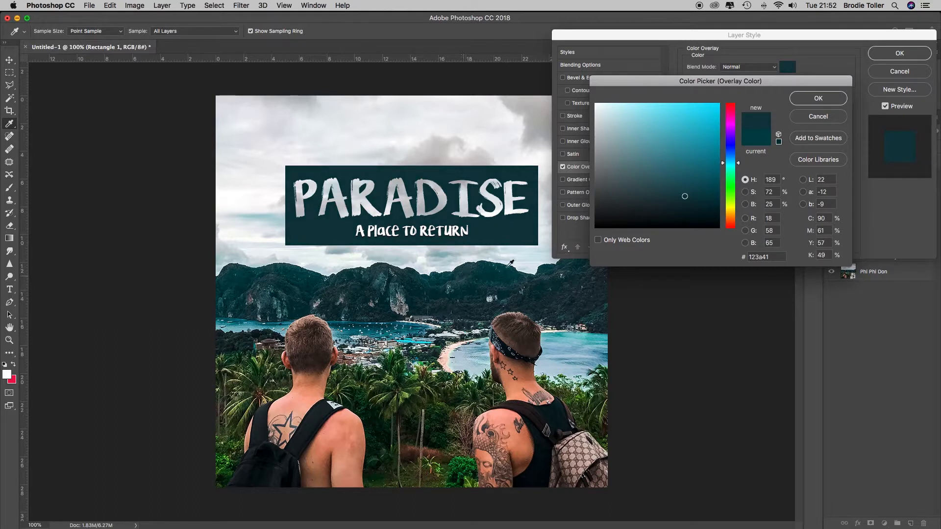
pyautogui.click(836, 103)
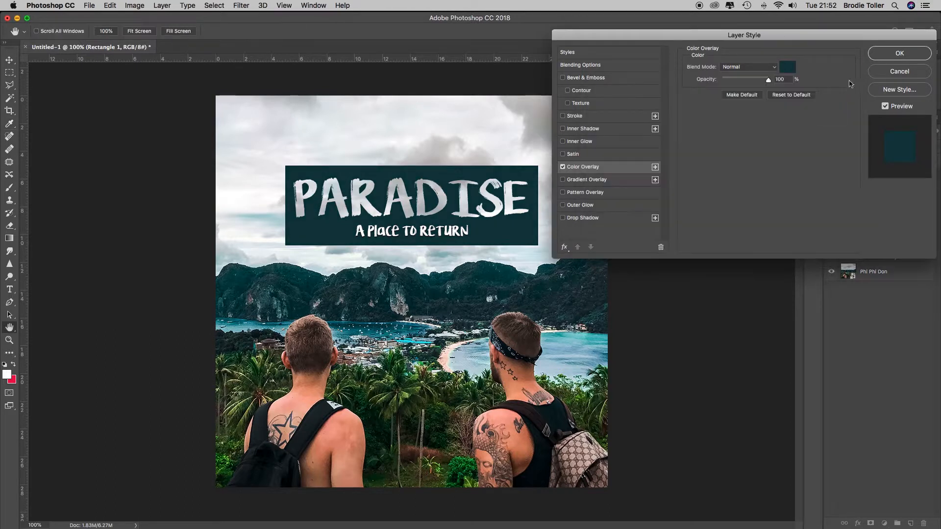
pyautogui.click(882, 55)
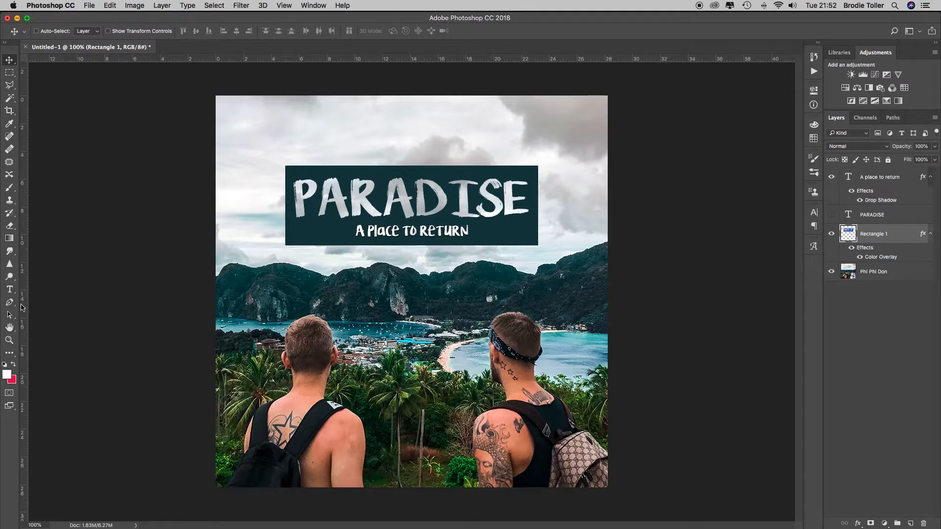
# Step: Draw a second rectangle shape, about 208 x 74 px, near the photo's lower edge between the two men
pyautogui.click(10, 353)
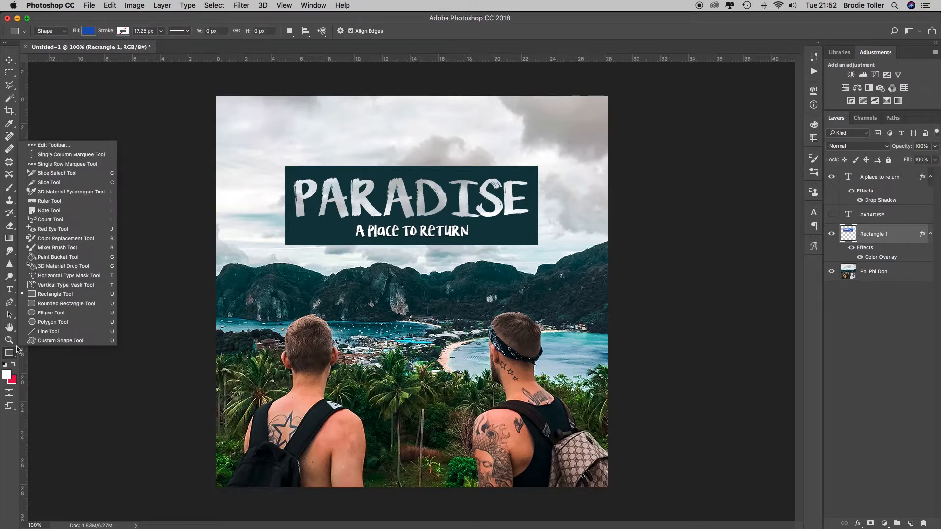
pyautogui.click(52, 294)
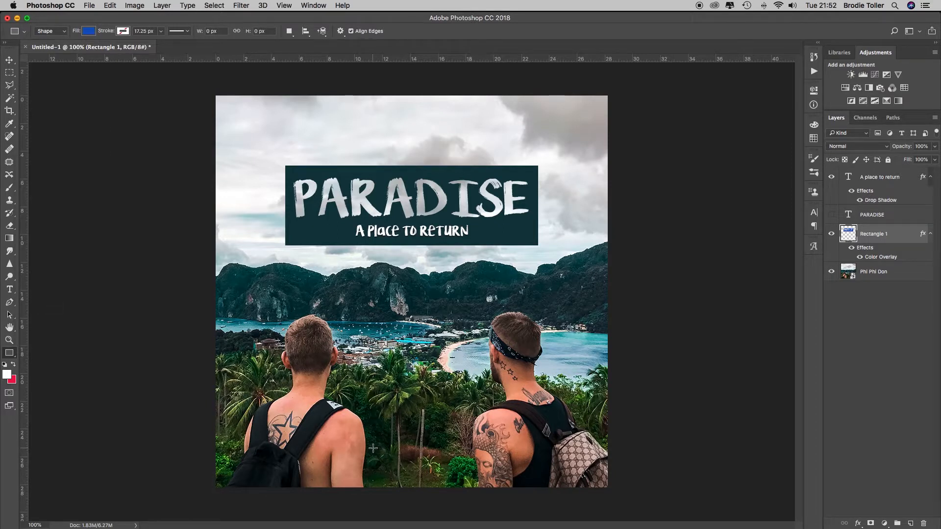
pyautogui.moveTo(371, 448); pyautogui.dragTo(469, 479)
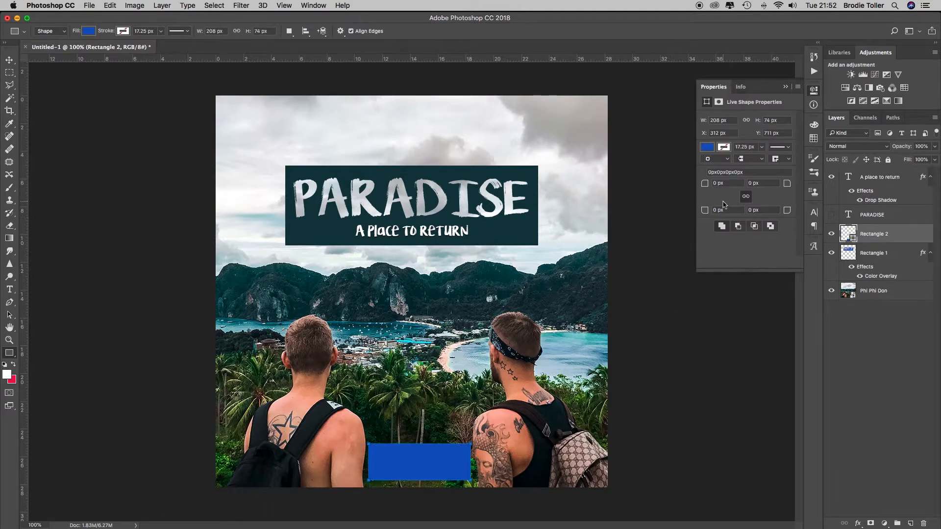
pyautogui.click(786, 86)
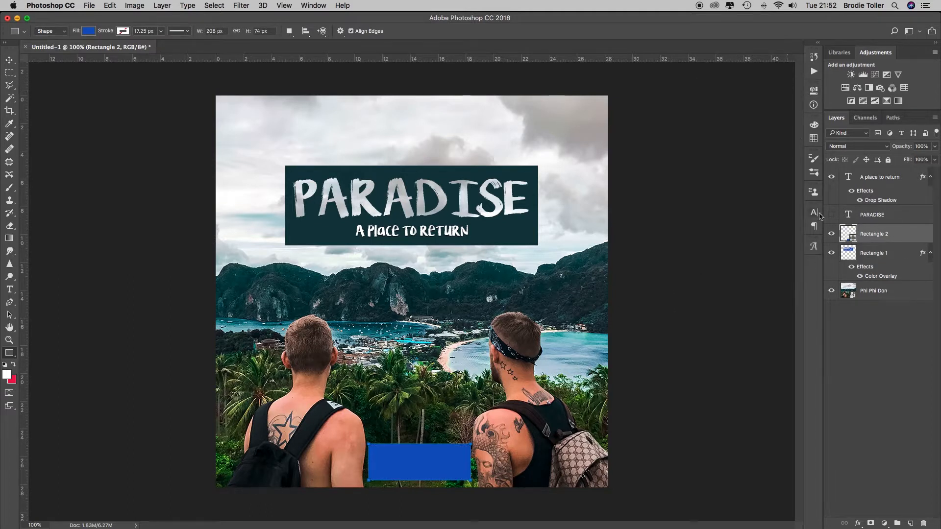
# Step: Add a white 3 px stroke effect with Inside position and 100% opacity to the small lower rectangle
pyautogui.click(858, 525)
pyautogui.click(858, 525)
pyautogui.click(862, 525)
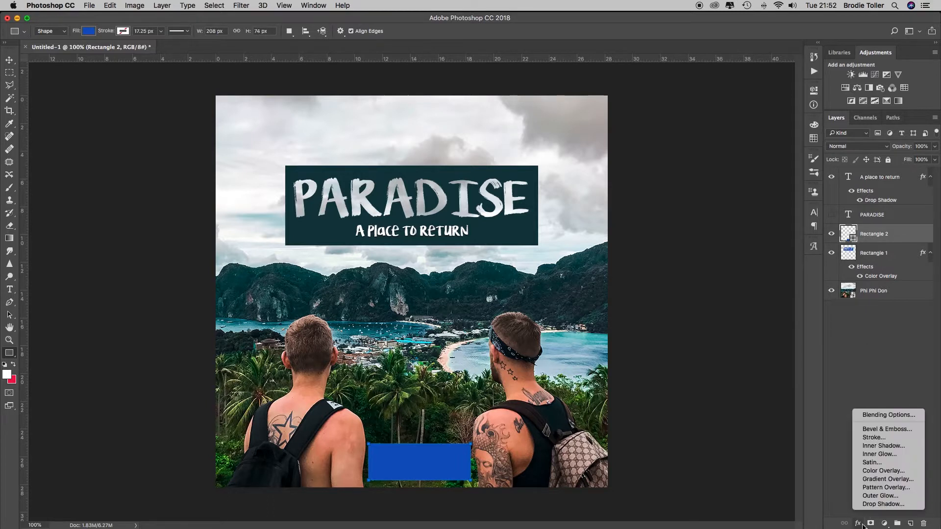
pyautogui.click(872, 438)
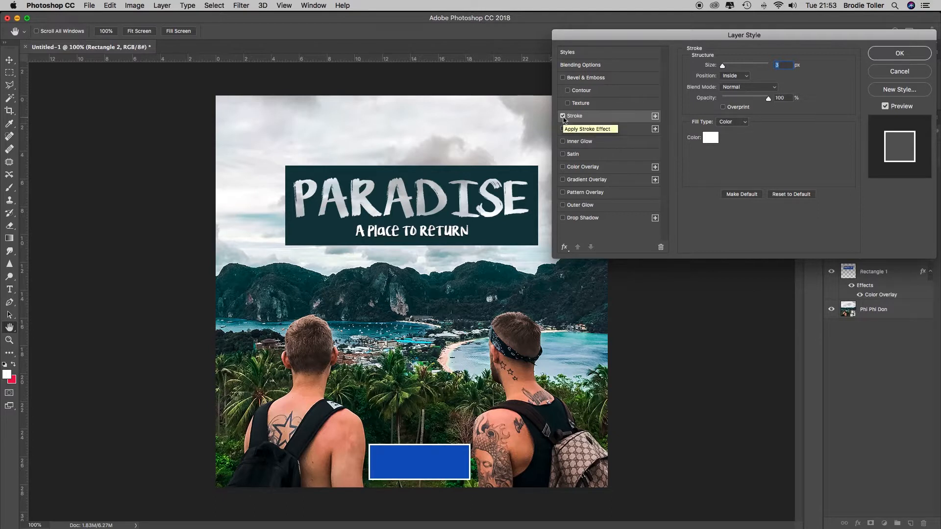
pyautogui.click(563, 116)
pyautogui.click(563, 117)
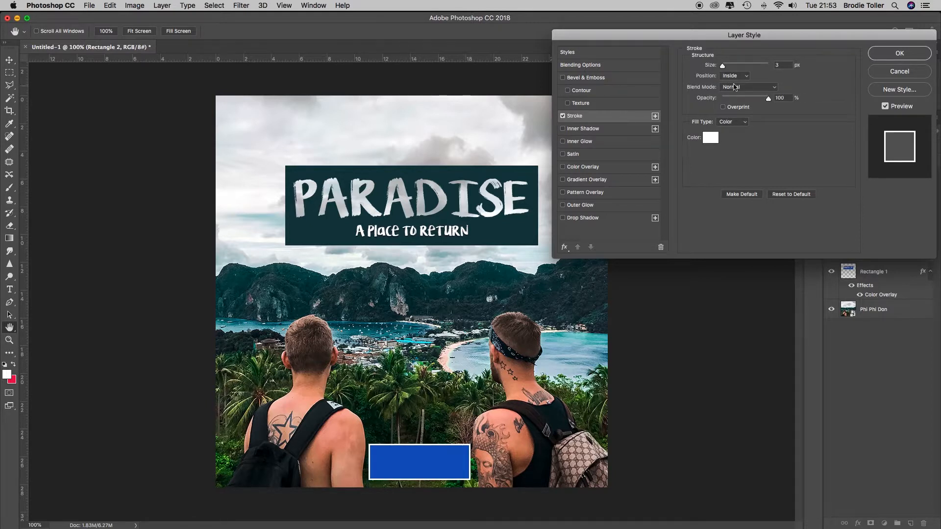
pyautogui.click(742, 76)
pyautogui.click(737, 68)
pyautogui.click(735, 76)
pyautogui.click(735, 84)
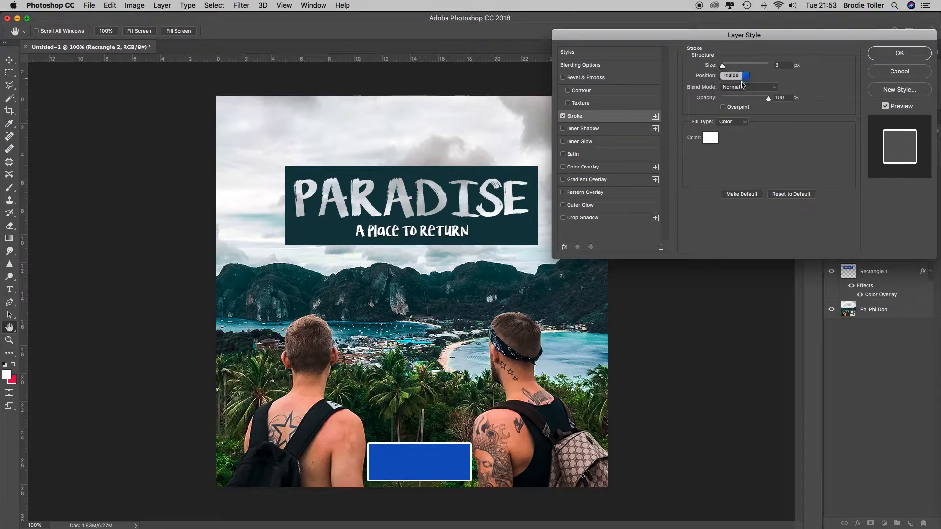
pyautogui.moveTo(722, 66); pyautogui.dragTo(725, 68)
pyautogui.press('Down')
pyautogui.press('Down')
pyautogui.press('Down')
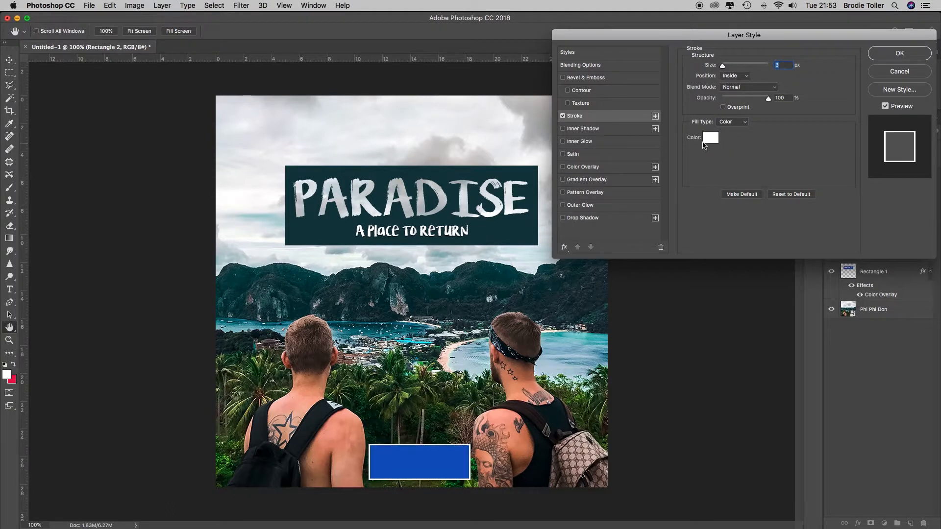
pyautogui.click(895, 55)
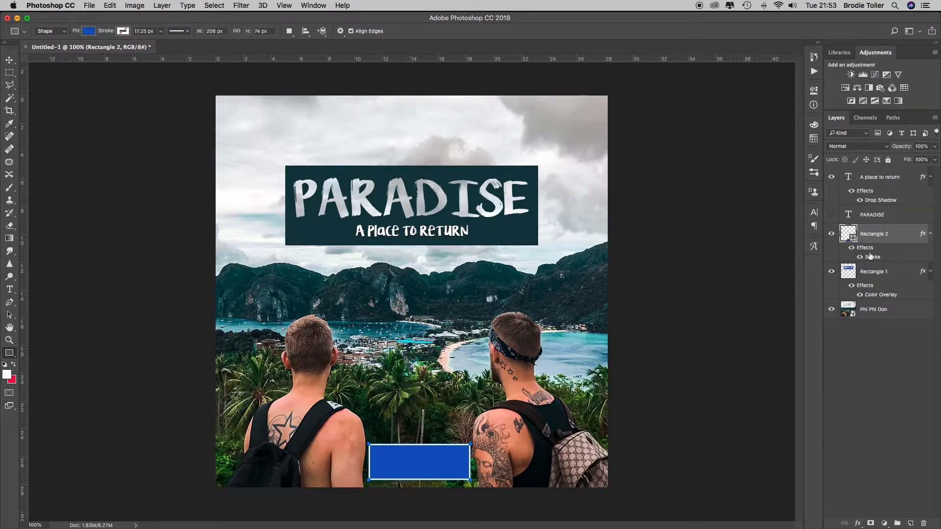
# Step: Set the small rectangle layer's fill to 0% so only its white outline is left
pyautogui.click(935, 169)
pyautogui.moveTo(933, 172); pyautogui.dragTo(745, 182)
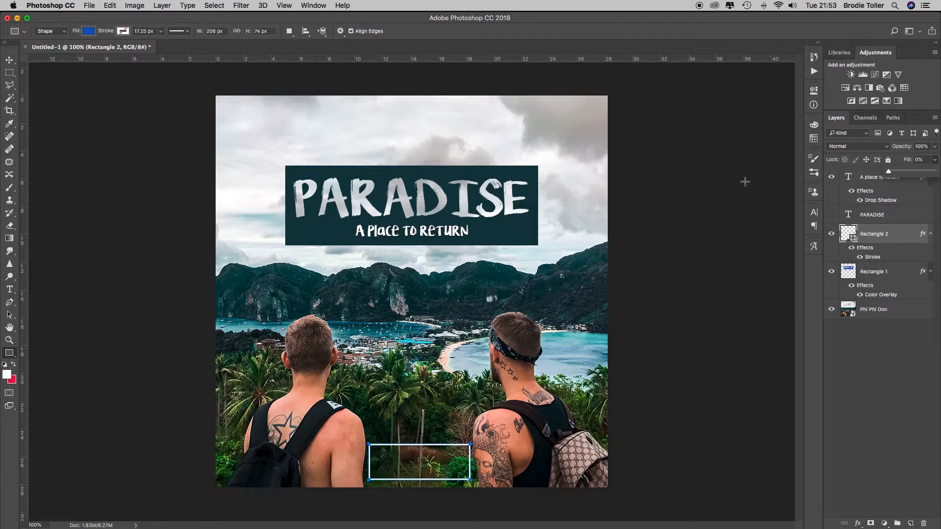
pyautogui.click(10, 59)
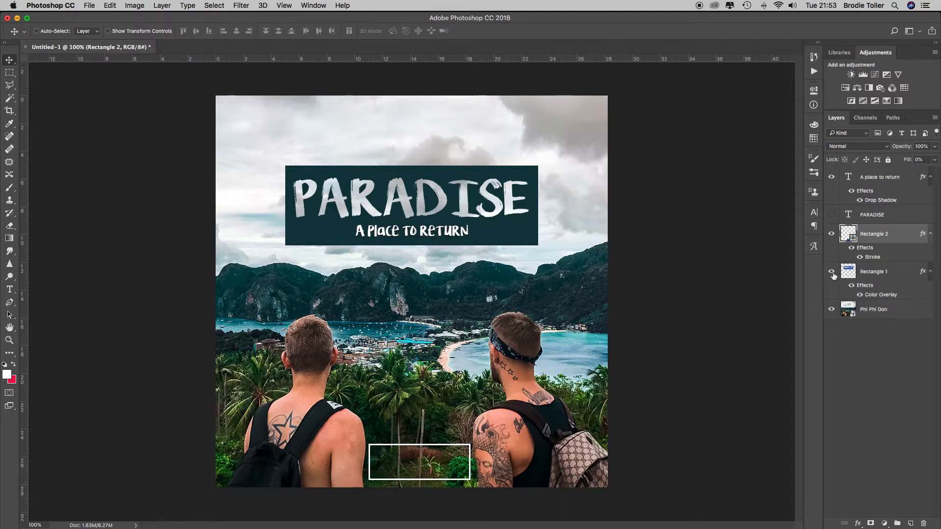
# Step: Move the Rectangle 1 layer directly below the "A place to return" text layer
pyautogui.click(831, 273)
pyautogui.click(831, 272)
pyautogui.moveTo(848, 273); pyautogui.dragTo(849, 212)
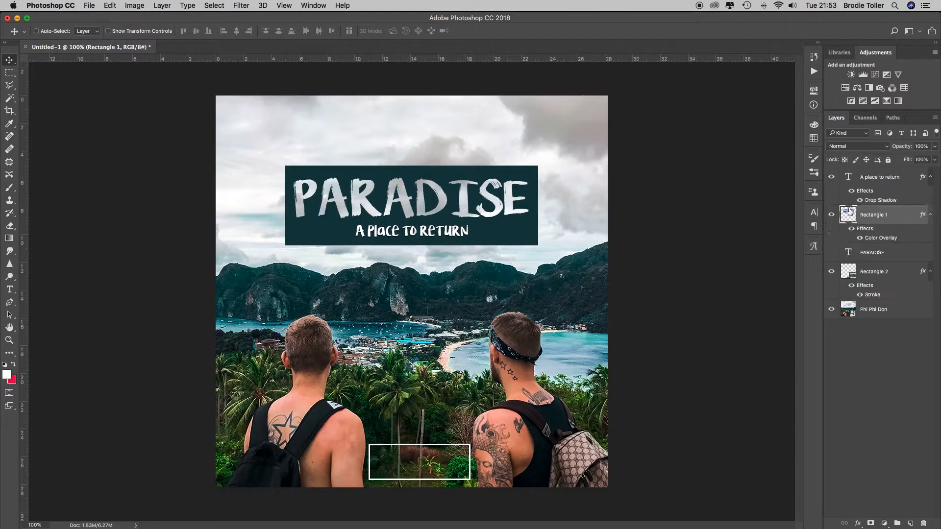
# Step: Group the "A place to return" and Rectangle 1 layers and name the group "Green box"
pyautogui.keyDown('shift'); pyautogui.click(849, 180); pyautogui.keyUp('shift')
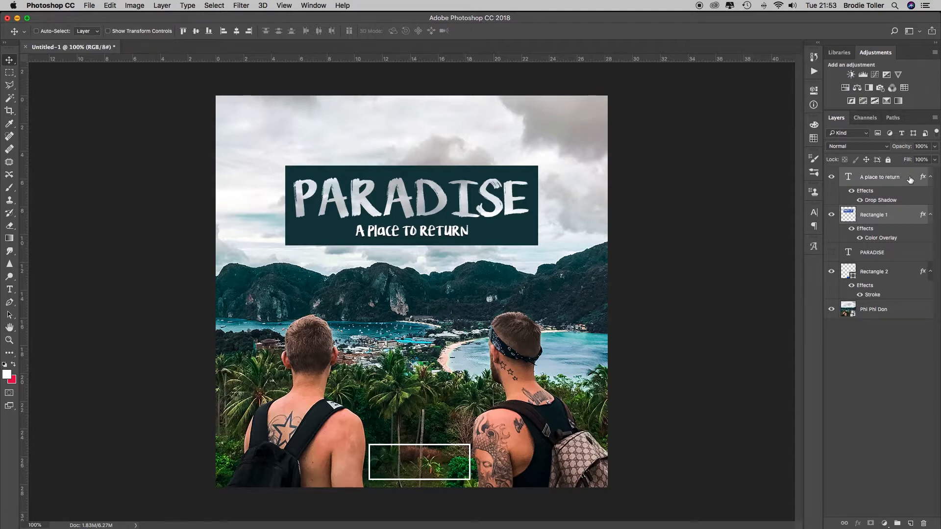
pyautogui.press('super+g')
pyautogui.doubleClick(866, 173)
pyautogui.write('Green box')
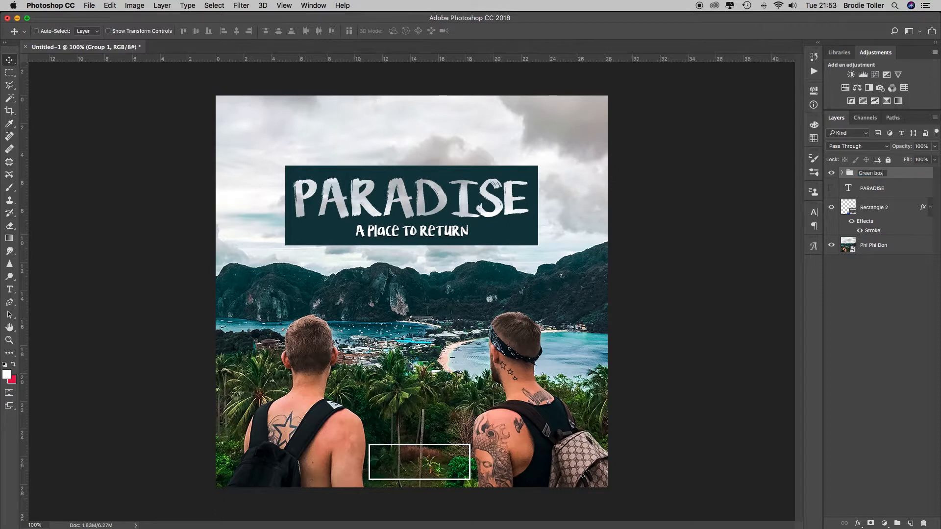
pyautogui.press('Return')
# Step: Assign the Green color label to the "Green box" layer group
pyautogui.rightClick(851, 175)
pyautogui.click(851, 175)
pyautogui.rightClick(851, 174)
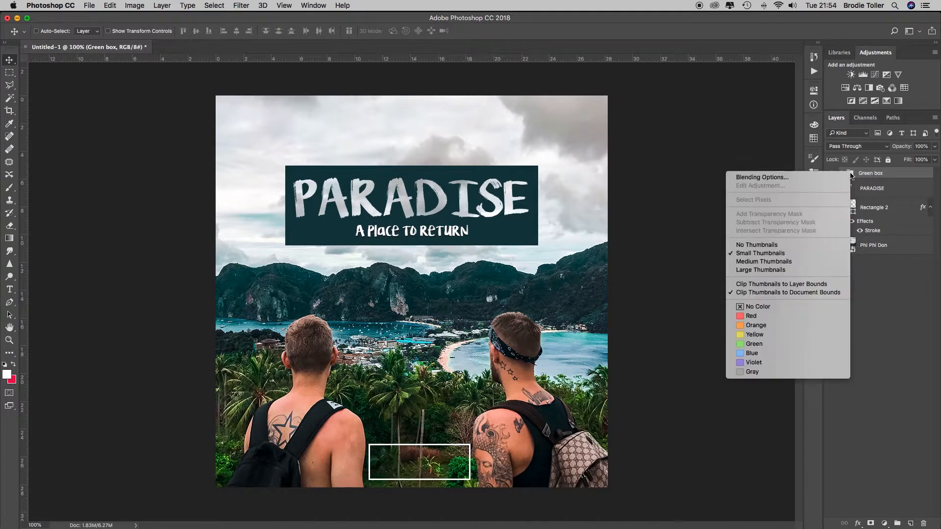
pyautogui.click(792, 344)
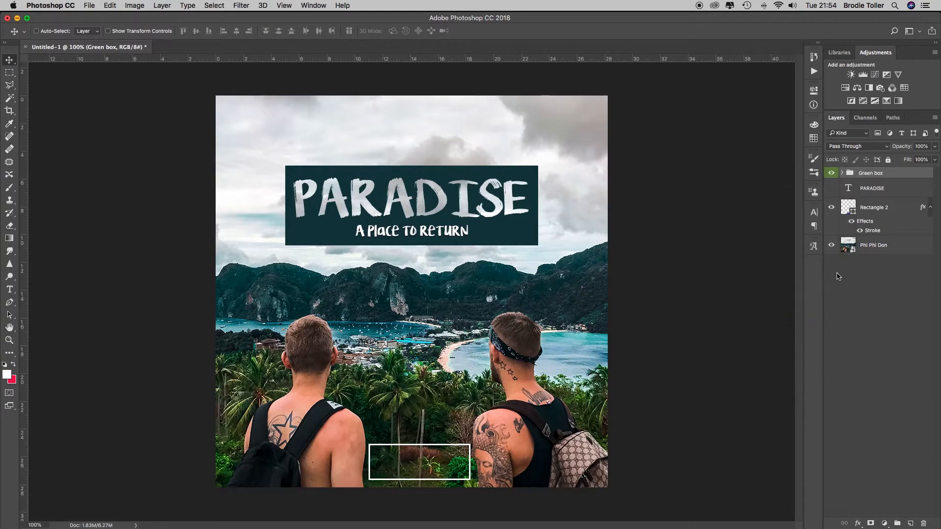
# Step: Delete the hidden PARADISE text layer and rename the Rectangle 2 layer as "Footer box"
pyautogui.click(867, 191)
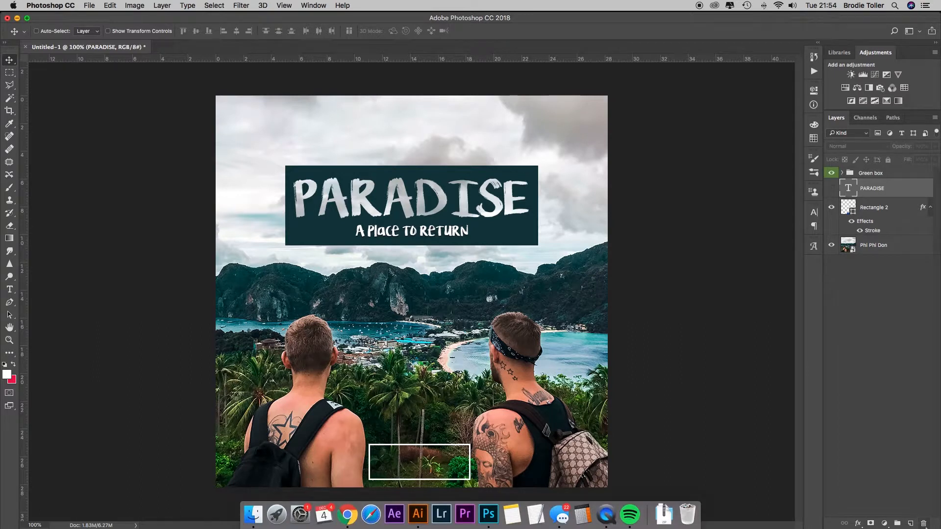
pyautogui.moveTo(847, 186); pyautogui.dragTo(924, 522)
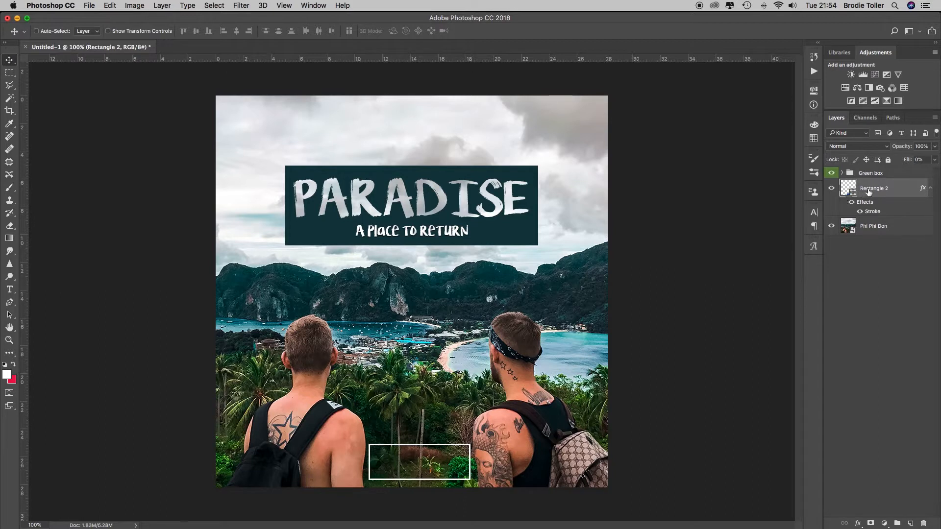
pyautogui.write('B')
pyautogui.press('Return')
# Step: Add the text "Created by" above the outlined footer rectangle and set its size to 18 pt
pyautogui.click(11, 290)
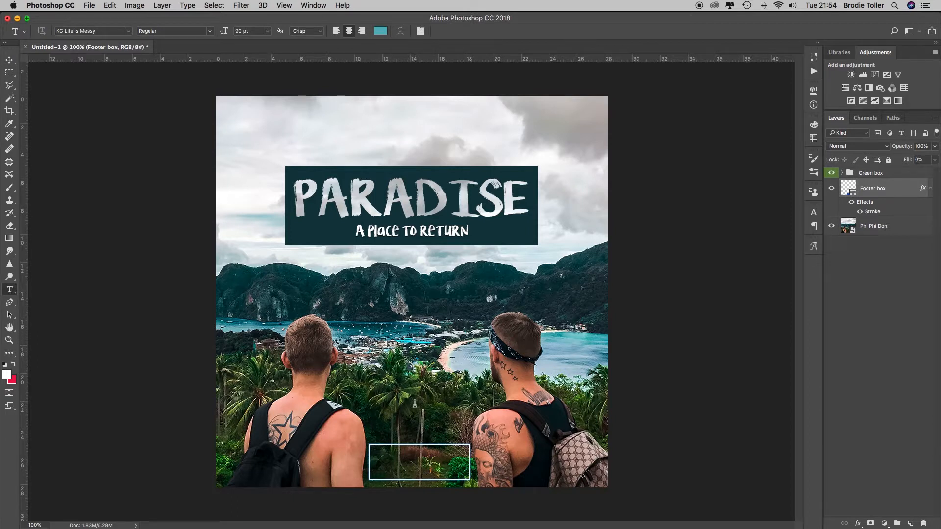
pyautogui.click(400, 400)
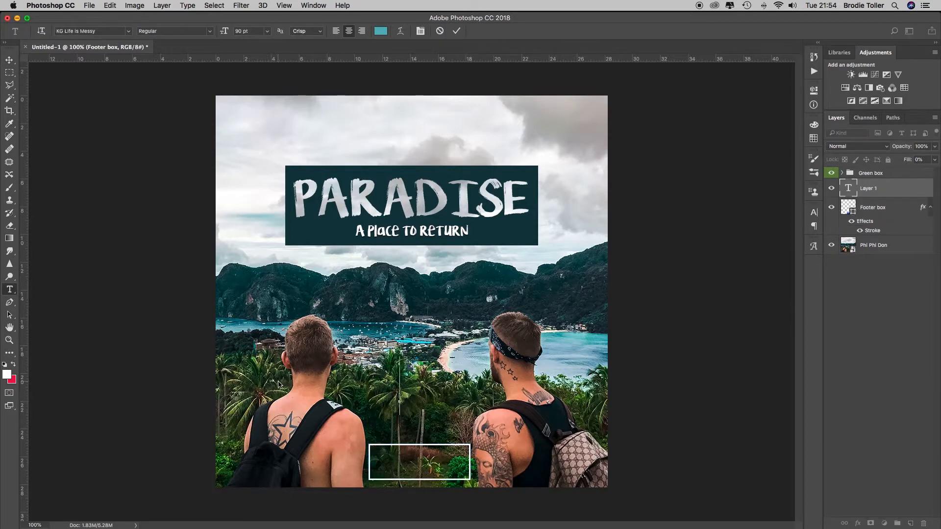
pyautogui.write('Created by')
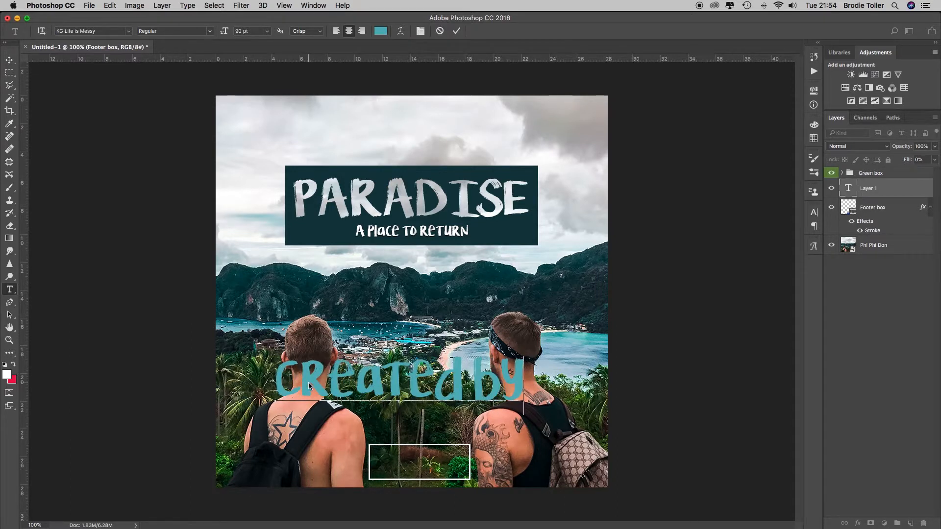
pyautogui.press('super+a')
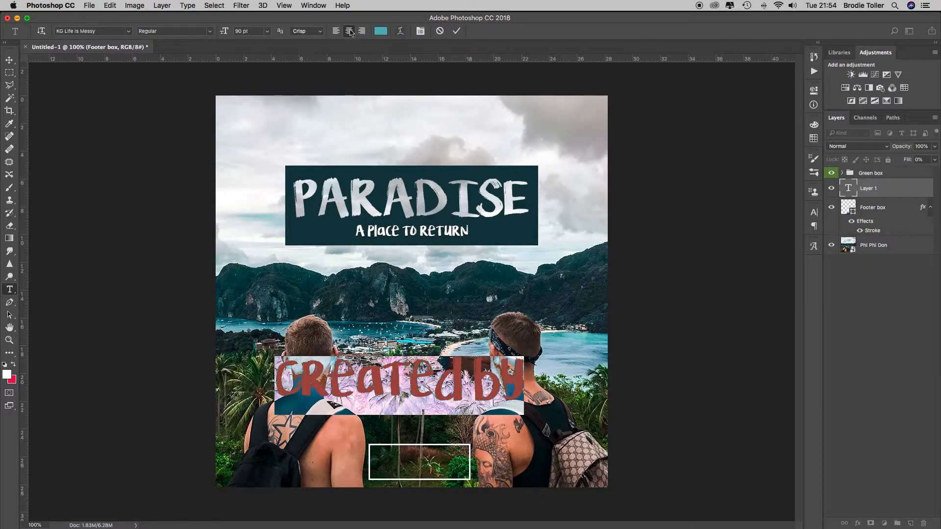
pyautogui.click(267, 31)
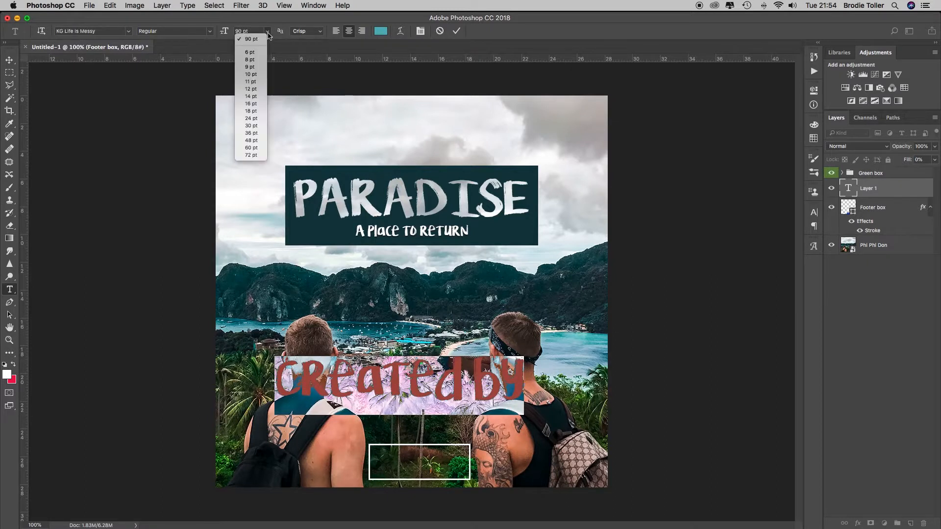
pyautogui.click(258, 111)
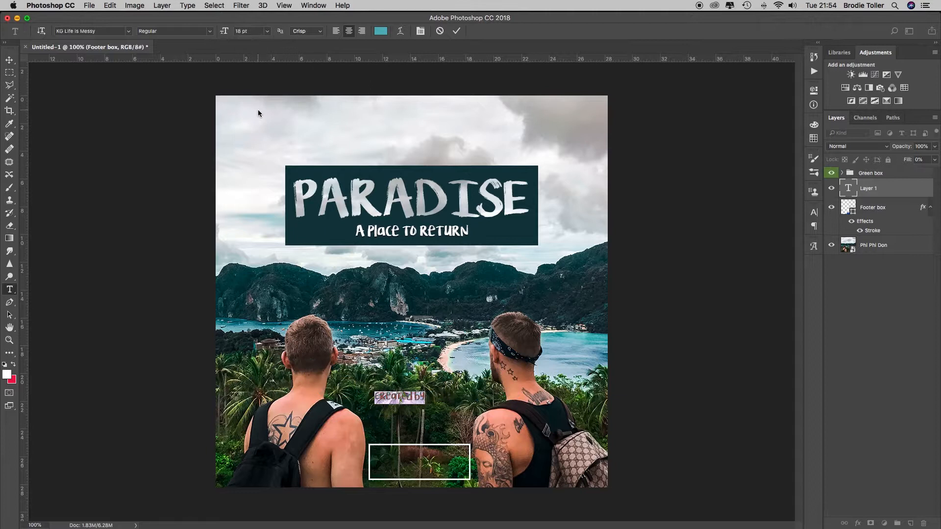
# Step: Set the "Created by" text colour to white (ffffff) and commit the text
pyautogui.click(381, 31)
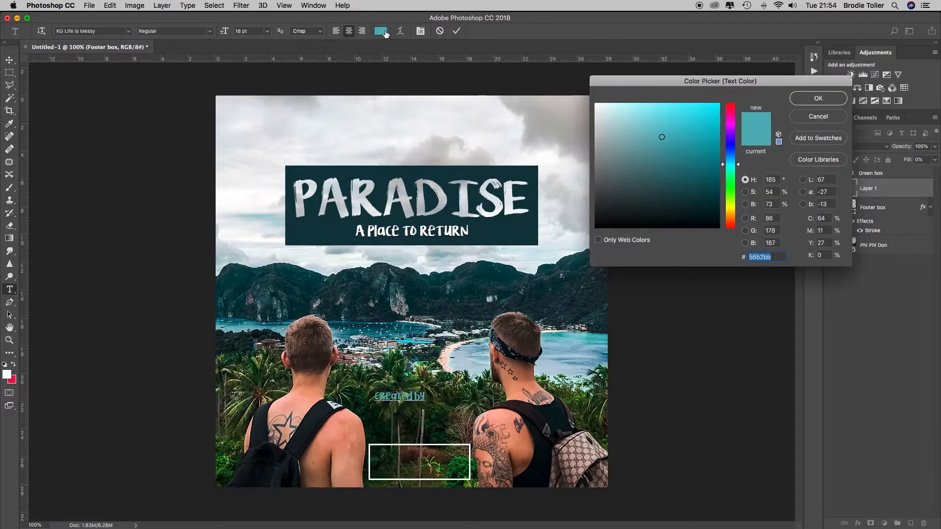
pyautogui.moveTo(606, 135); pyautogui.dragTo(585, 97)
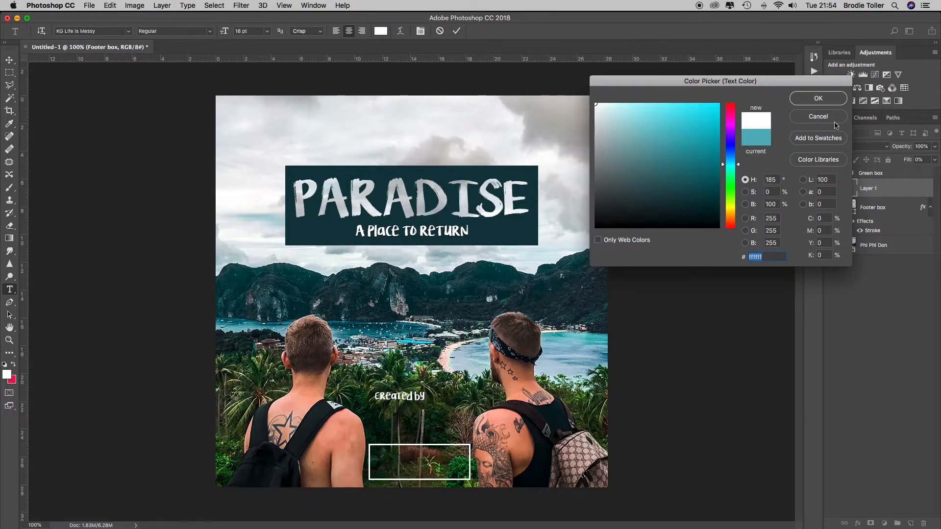
pyautogui.click(818, 99)
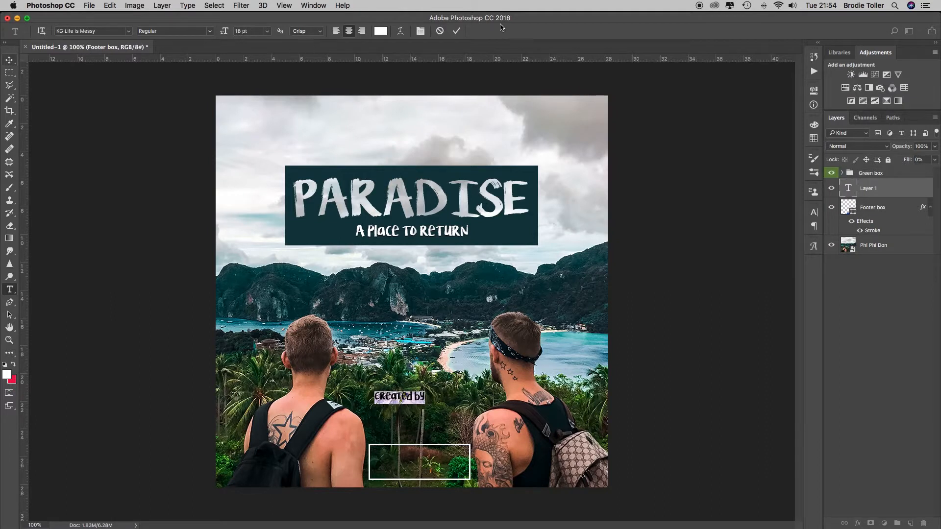
pyautogui.click(457, 31)
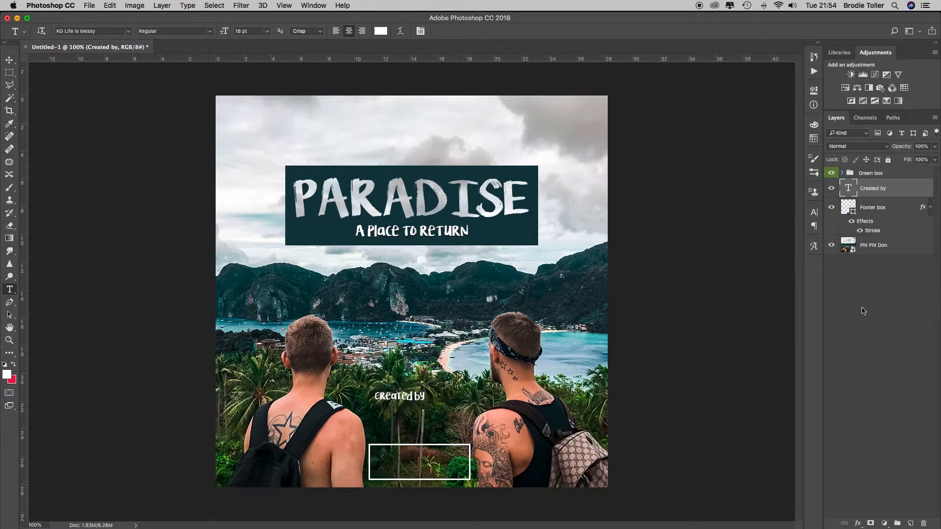
# Step: Change the font of the "Created by" text to Chopshop
pyautogui.click(813, 212)
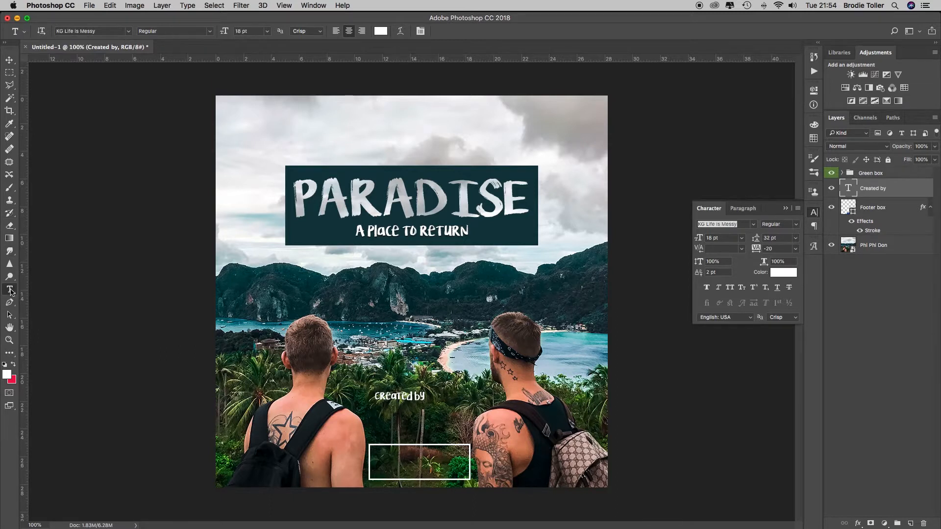
pyautogui.click(129, 31)
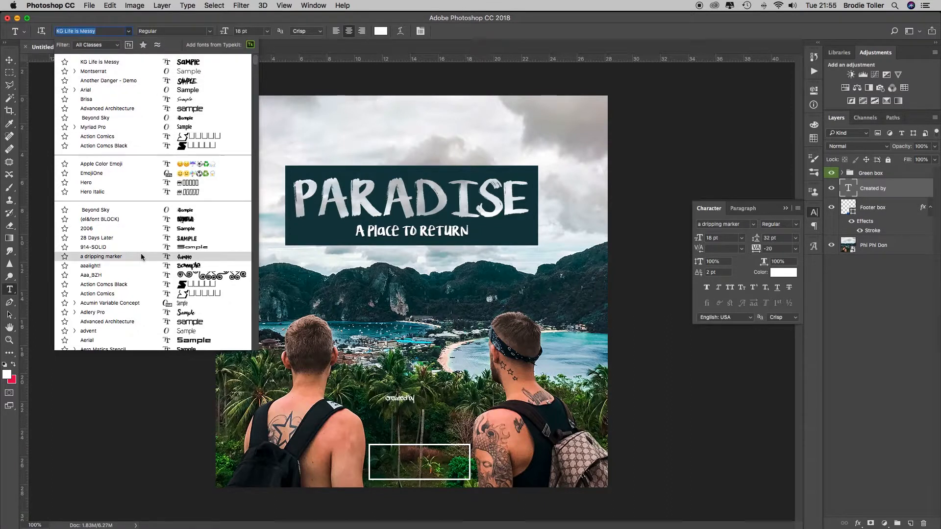
pyautogui.scroll(-10, 142, 318)
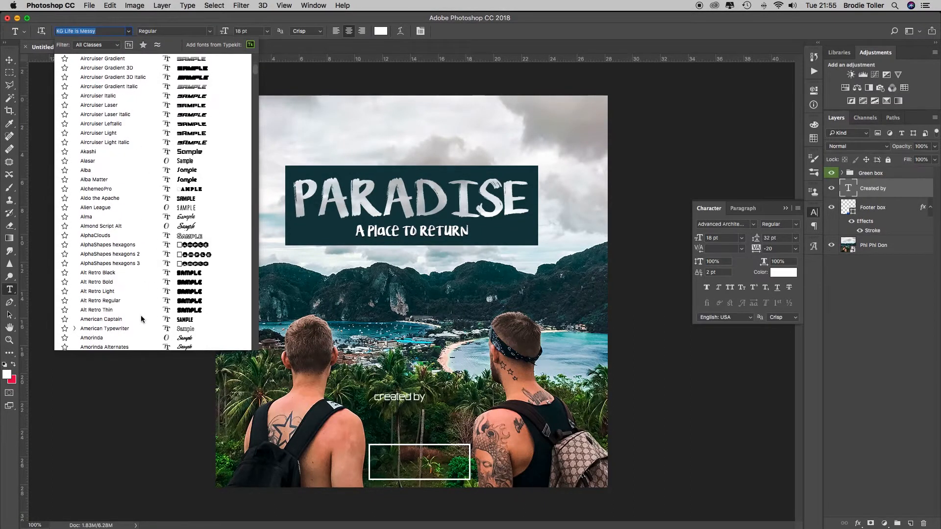
pyautogui.scroll(-2, 137, 307)
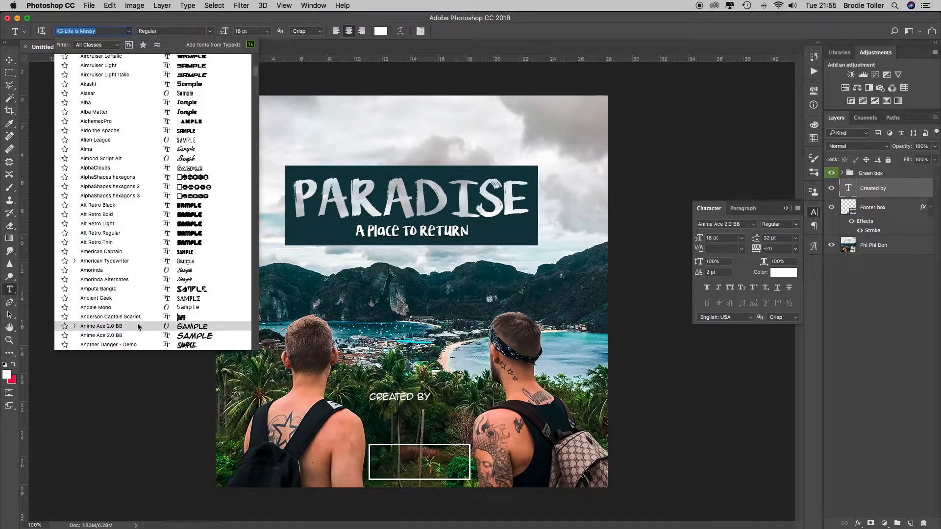
pyautogui.scroll(-10, 138, 325)
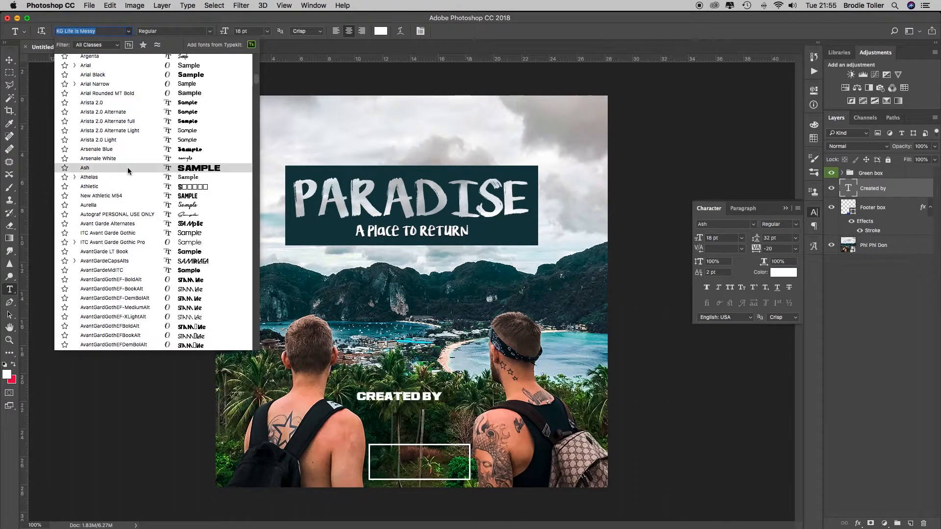
pyautogui.scroll(-10, 118, 228)
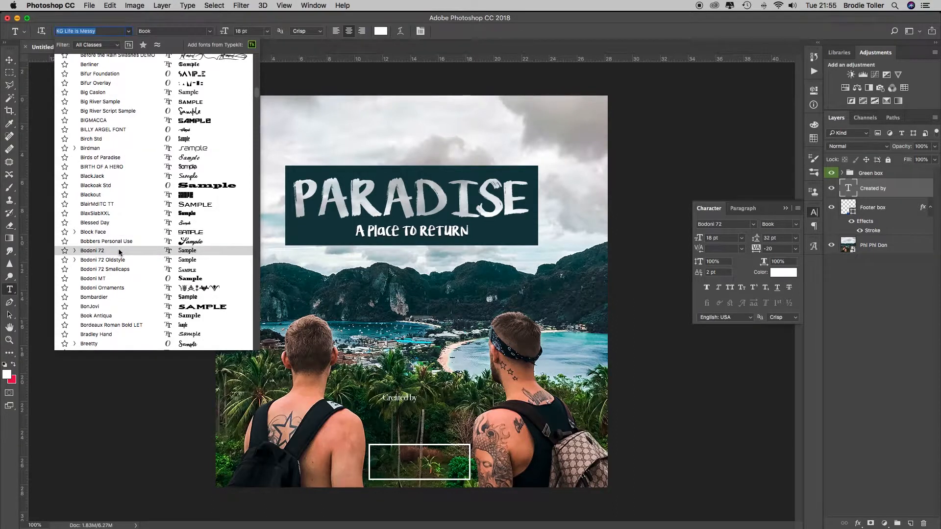
pyautogui.scroll(-15, 119, 252)
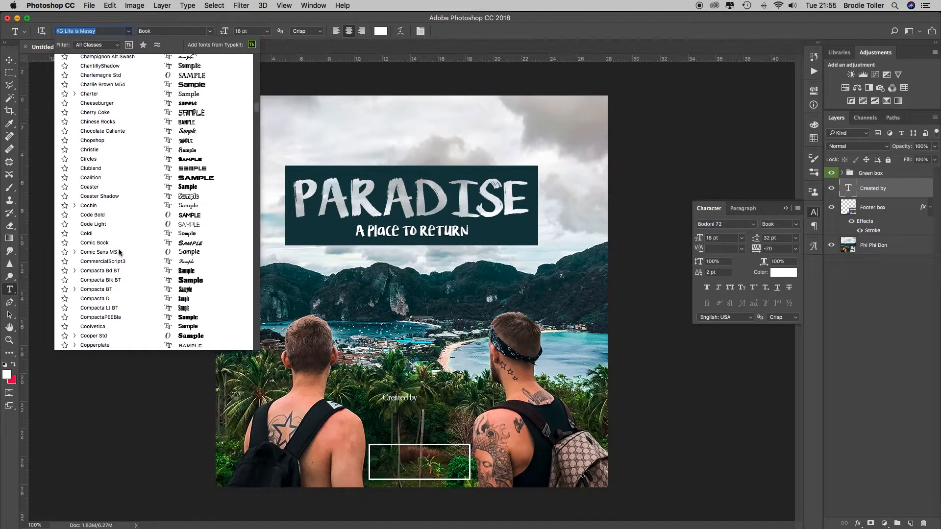
pyautogui.click(127, 141)
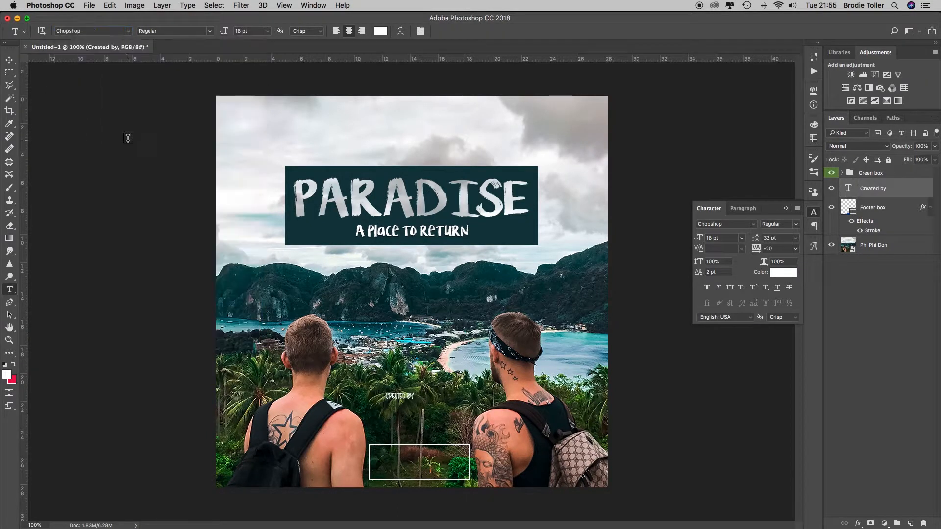
# Step: Move the "Created by" text into the upper-left corner of the outlined footer rectangle
pyautogui.click(9, 60)
pyautogui.moveTo(406, 405); pyautogui.dragTo(392, 454)
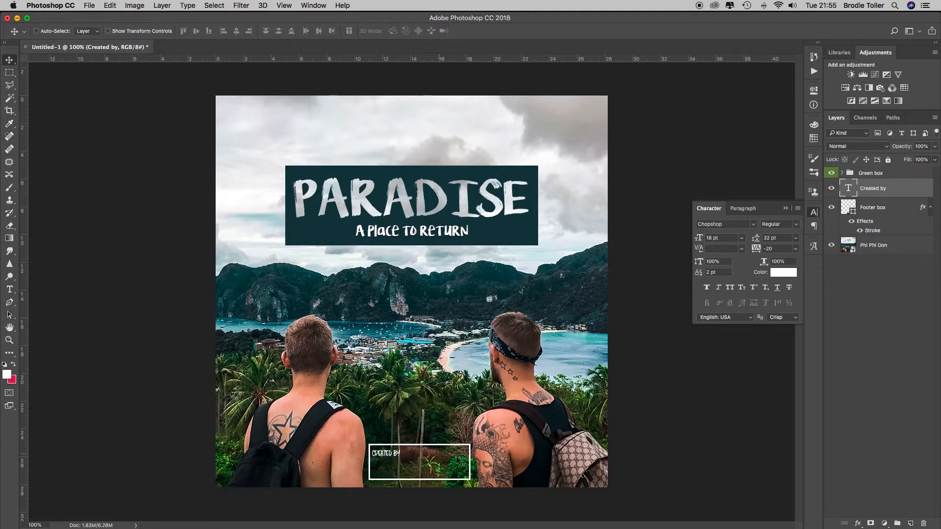
pyautogui.press('Right')
pyautogui.press('Right')
pyautogui.press('Right')
pyautogui.press('Right')
pyautogui.press('Right')
pyautogui.press('Right')
# Step: Set the "Created by" text size to 20 pt and nudge it slightly to the left
pyautogui.click(733, 238)
pyautogui.press('Up')
pyautogui.press('Return')
pyautogui.press('Left')
pyautogui.press('Left')
# Step: Add a new text layer with the creator's full name above the footer rectangle and set its size to 38 pt
pyautogui.click(9, 290)
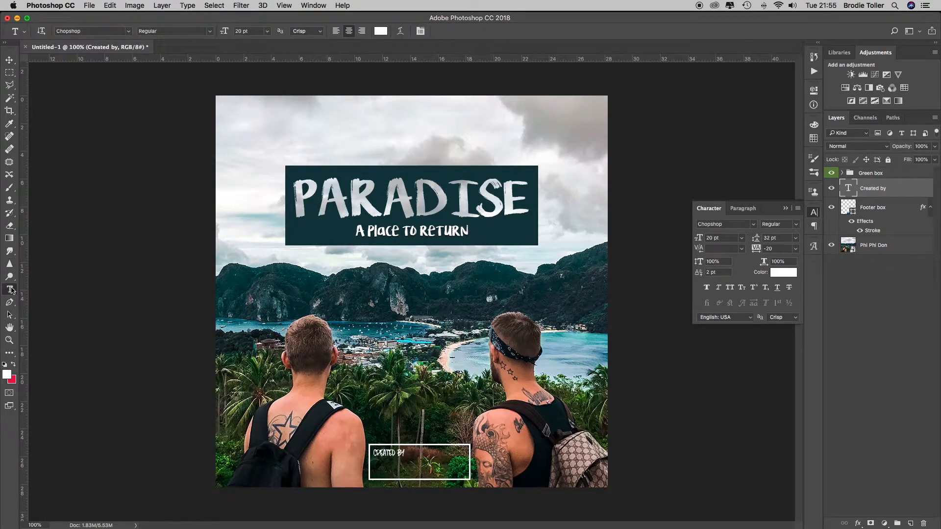
pyautogui.click(395, 392)
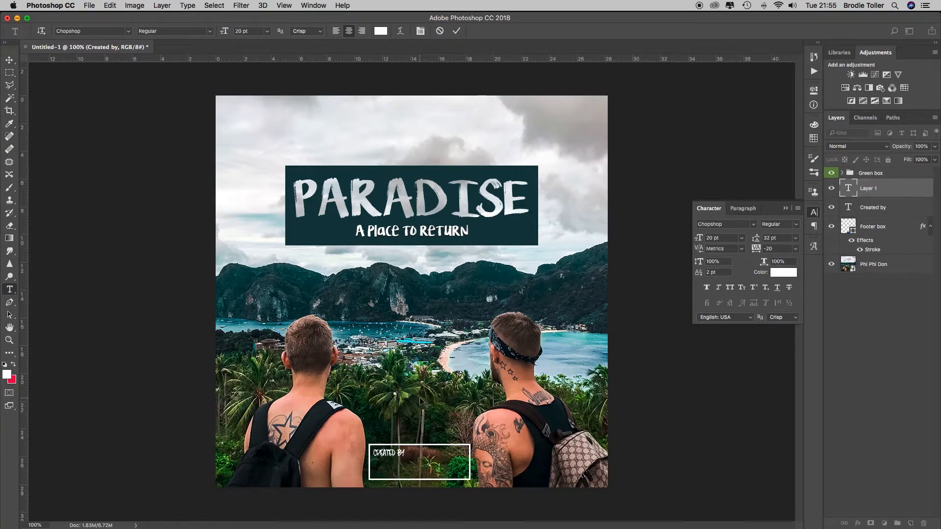
pyautogui.write('Brodie Toller')
pyautogui.press('super+a')
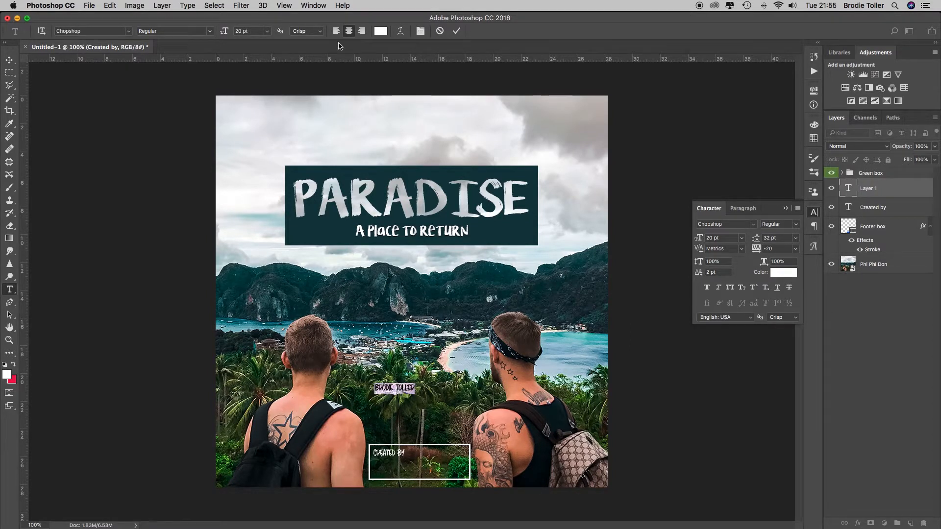
pyautogui.click(268, 32)
pyautogui.click(250, 133)
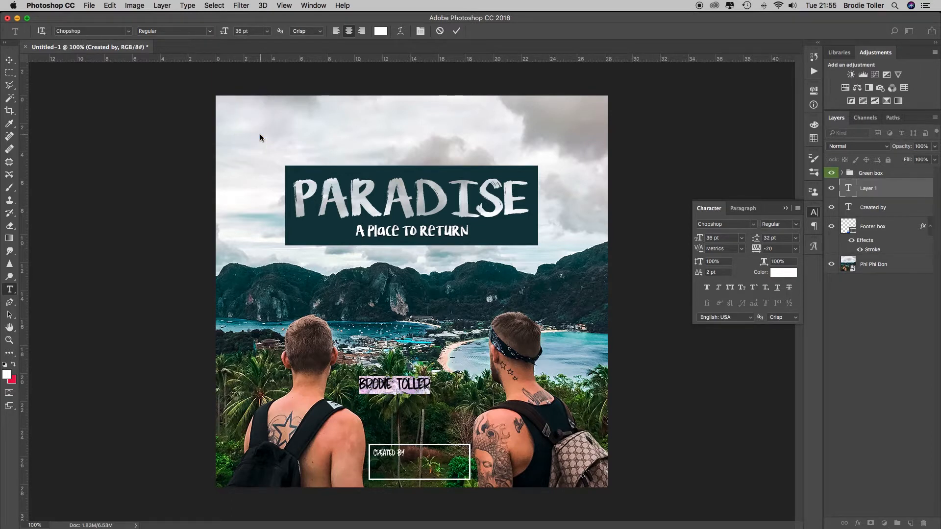
pyautogui.click(249, 30)
pyautogui.write('38')
pyautogui.click(457, 32)
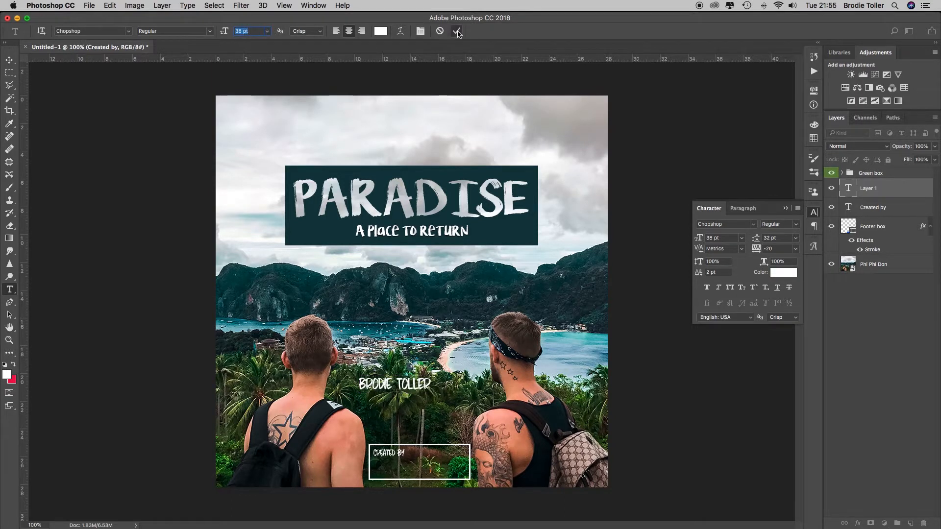
# Step: Move the name text into the footer rectangle below "Created by" and change its font to KG Life is Messy
pyautogui.click(9, 60)
pyautogui.moveTo(414, 386); pyautogui.dragTo(439, 473)
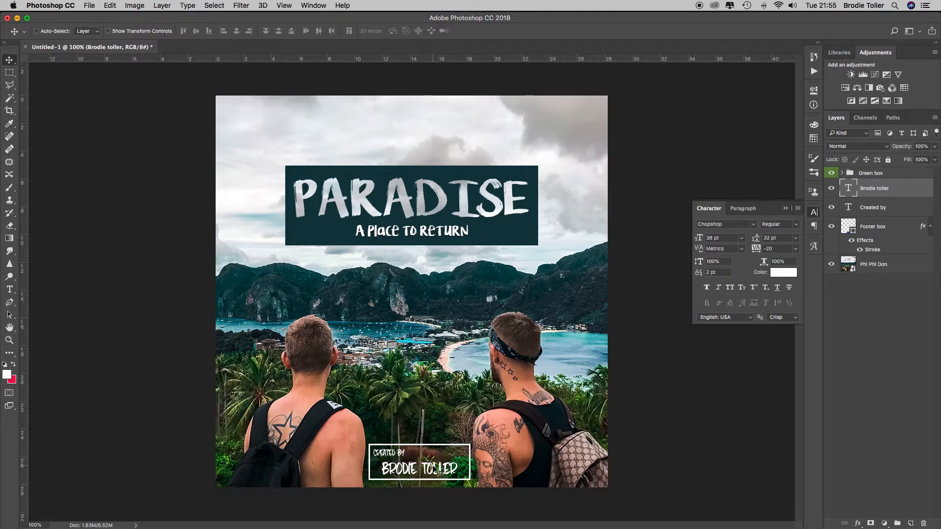
pyautogui.click(753, 225)
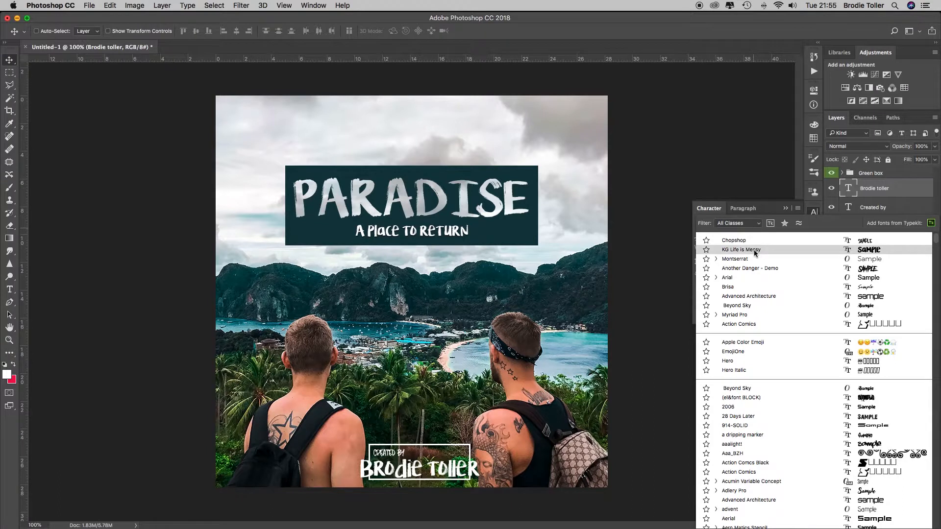
pyautogui.click(756, 249)
# Step: Reduce the name text's size to 28 pt so it fits inside the footer rectangle
pyautogui.click(730, 239)
pyautogui.press('Down')
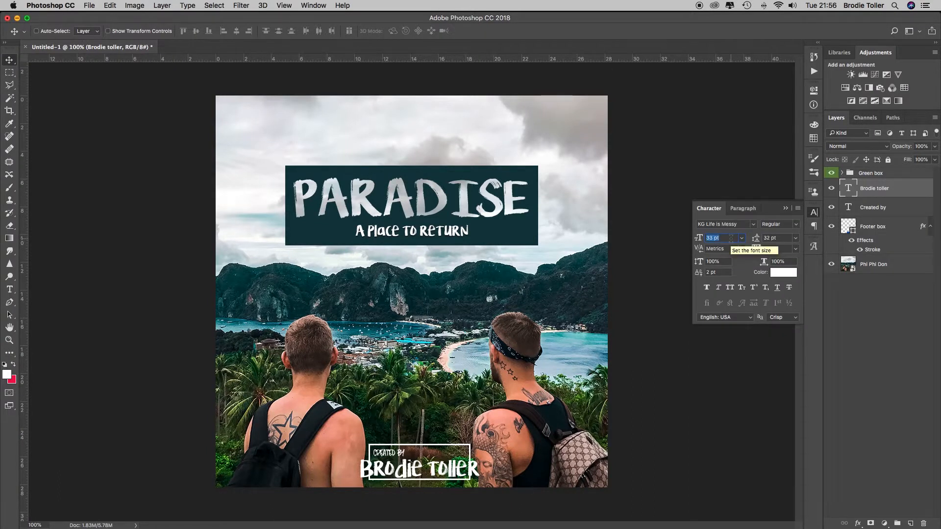
pyautogui.press('Return')
pyautogui.press('Down')
pyautogui.press('Down')
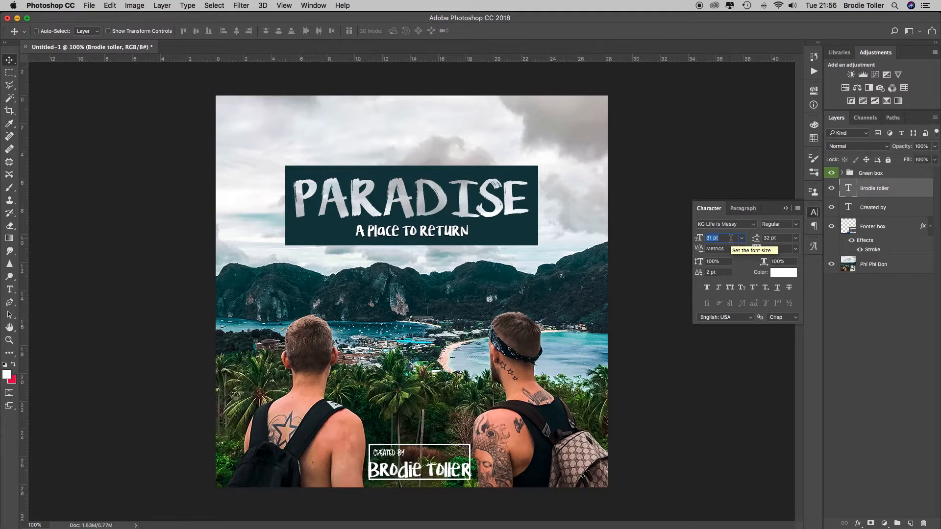
pyautogui.press('Return')
pyautogui.press('Down')
pyautogui.press('Return')
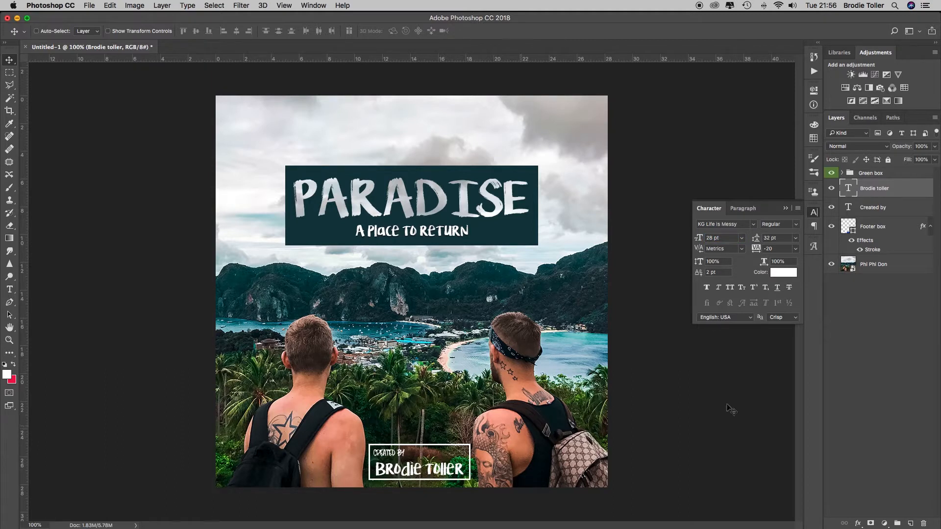
# Step: Set the "Created by" text's tracking to 20 and nudge it slightly down and right to line up with the name
pyautogui.click(850, 209)
pyautogui.press('Down')
pyautogui.press('Down')
pyautogui.press('Down')
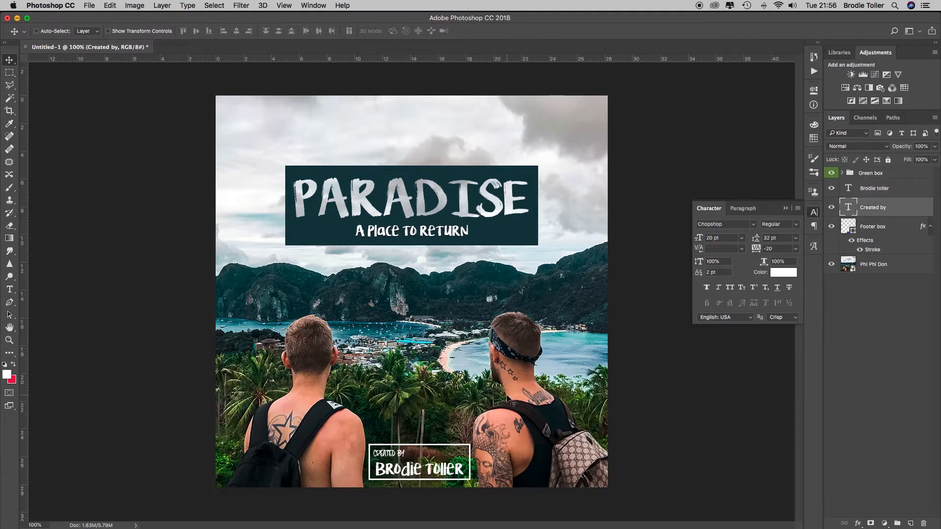
pyautogui.press('Right')
pyautogui.press('Right')
pyautogui.press('Right')
pyautogui.press('Right')
pyautogui.press('Right')
pyautogui.press('Down')
pyautogui.press('Return')
# Step: Save the document to the Desktop as Paradise Tutorial.psd in Photoshop format, with layers kept and Maximize Compatibility on
pyautogui.click(90, 5)
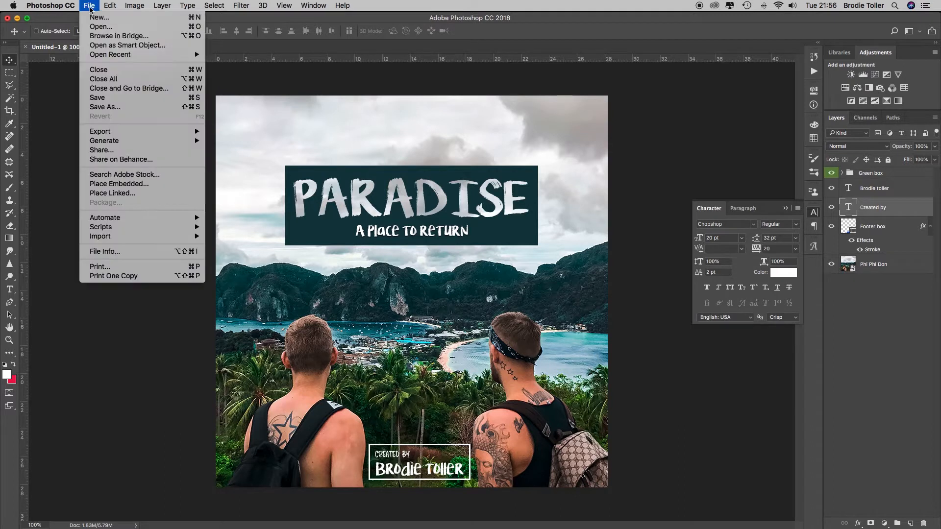
pyautogui.click(120, 108)
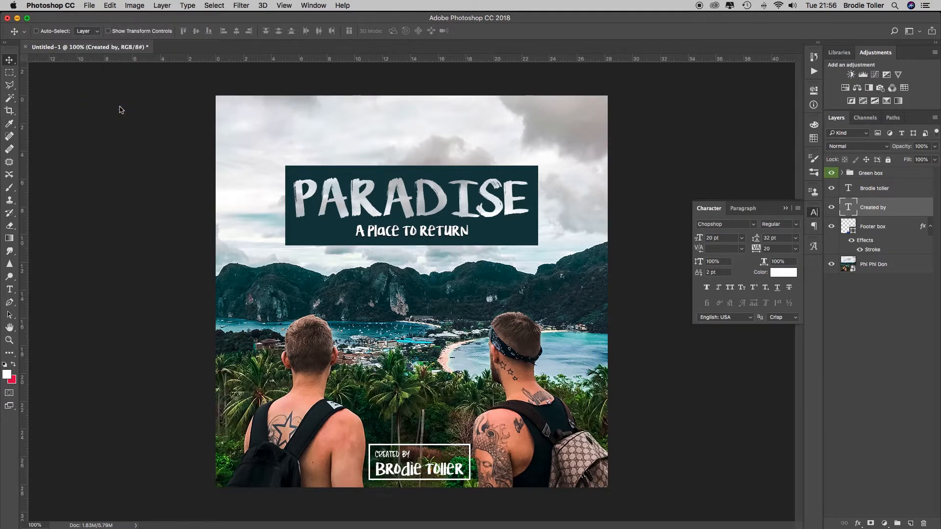
pyautogui.write('Paradise ')
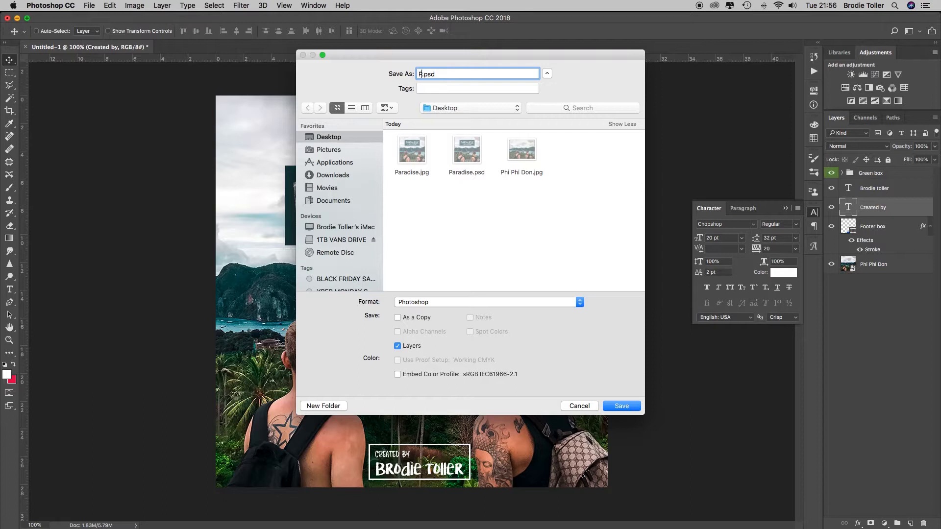
pyautogui.write('Tutorial')
pyautogui.press('BackSpace')
pyautogui.click(397, 346)
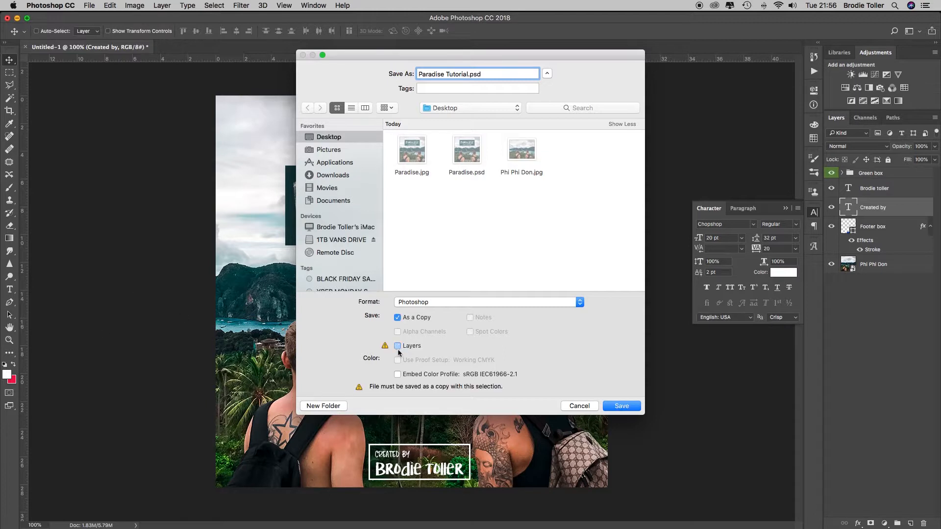
pyautogui.click(398, 346)
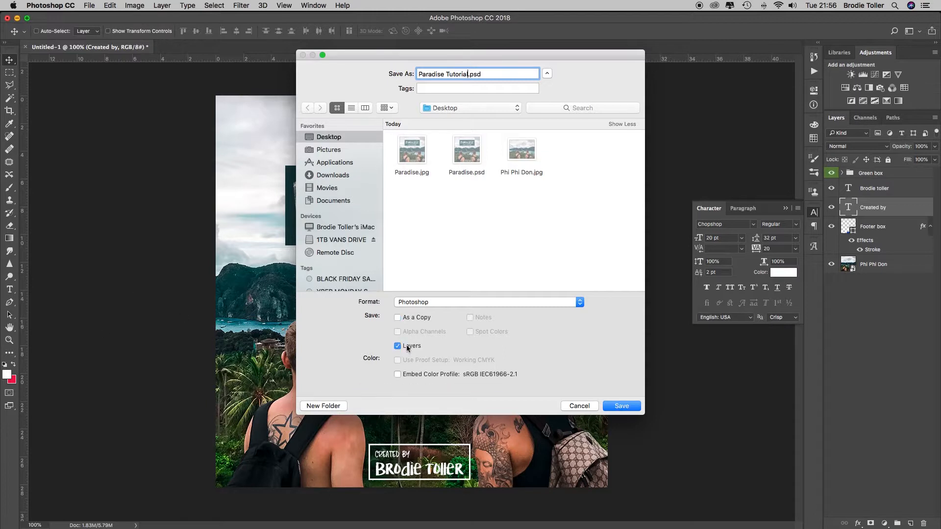
pyautogui.click(623, 408)
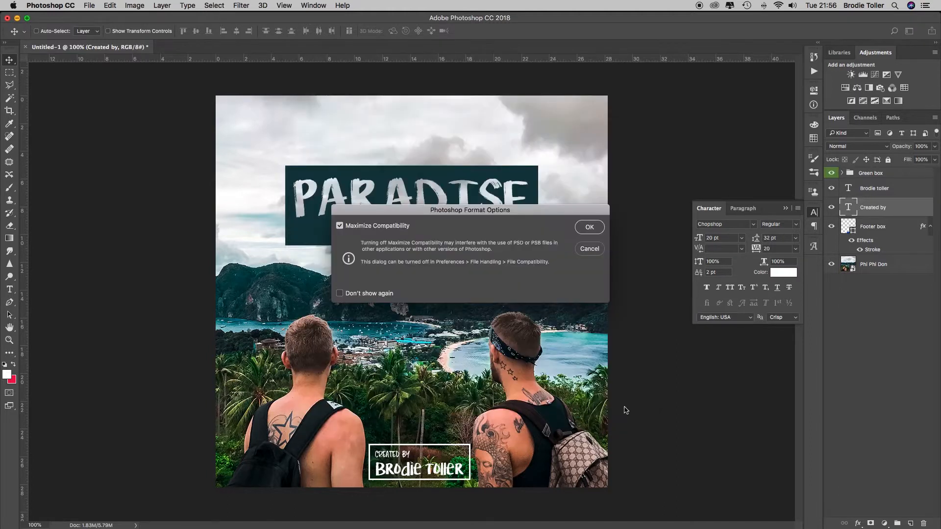
pyautogui.click(589, 227)
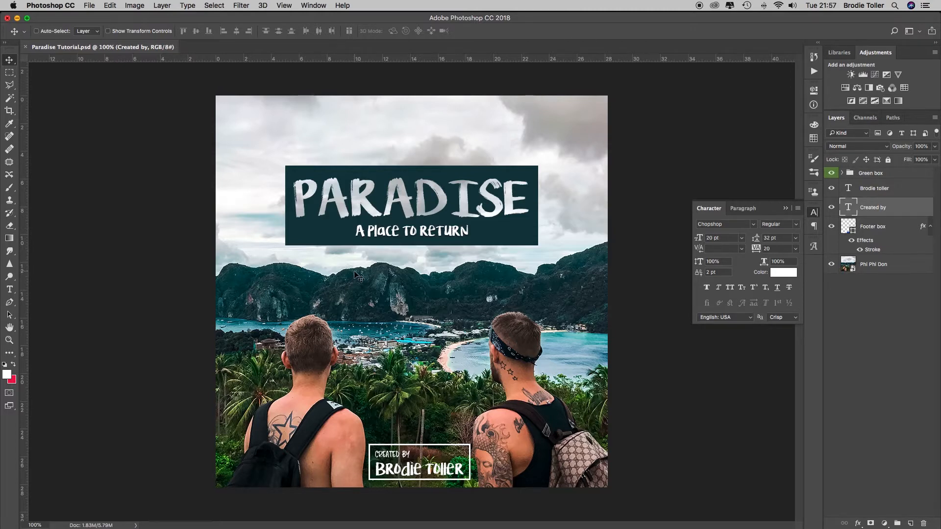
# Step: Try JPEG quality 26 in the Save for Web settings, restore it to 100 and close the settings without exporting
pyautogui.click(91, 7)
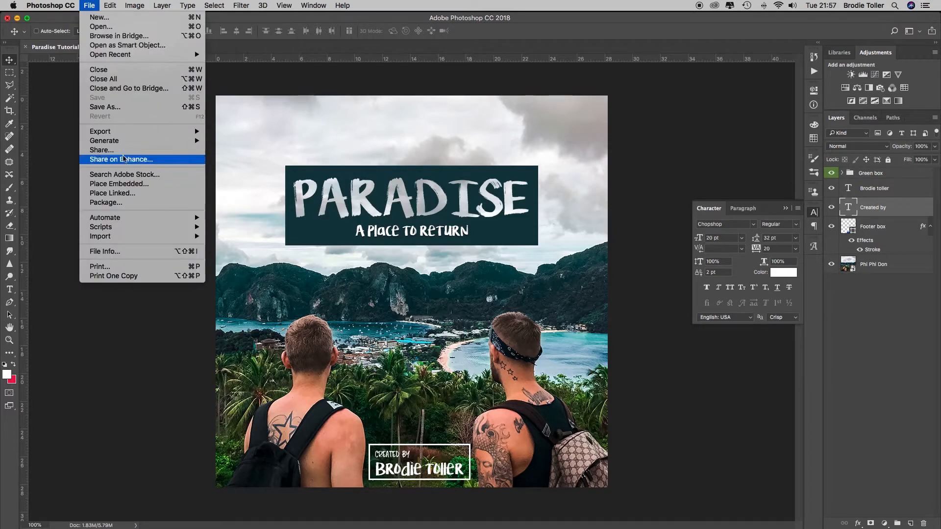
pyautogui.moveTo(128, 133)
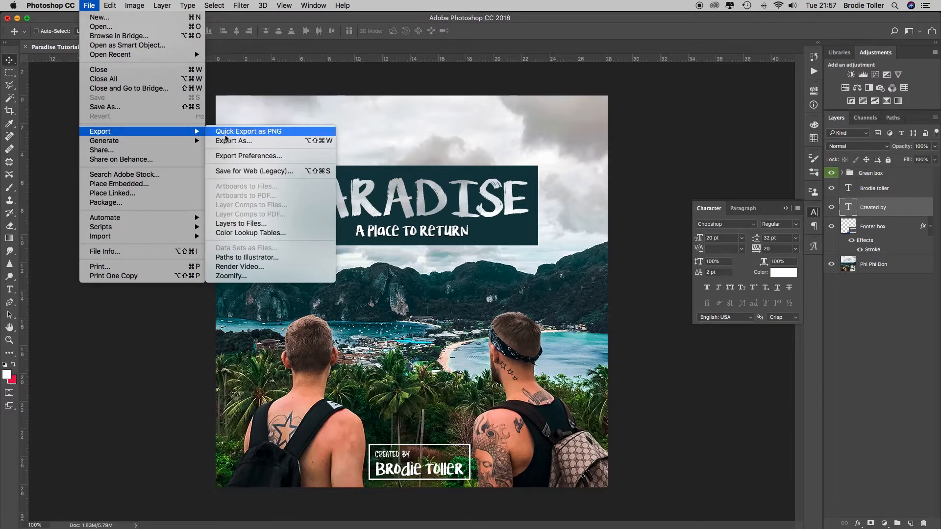
pyautogui.click(235, 172)
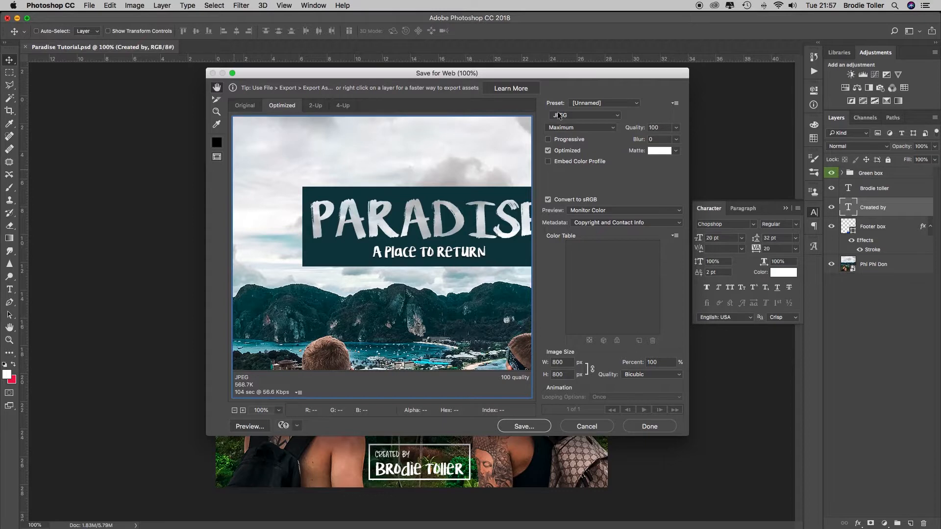
pyautogui.click(678, 128)
pyautogui.moveTo(677, 138); pyautogui.dragTo(641, 140)
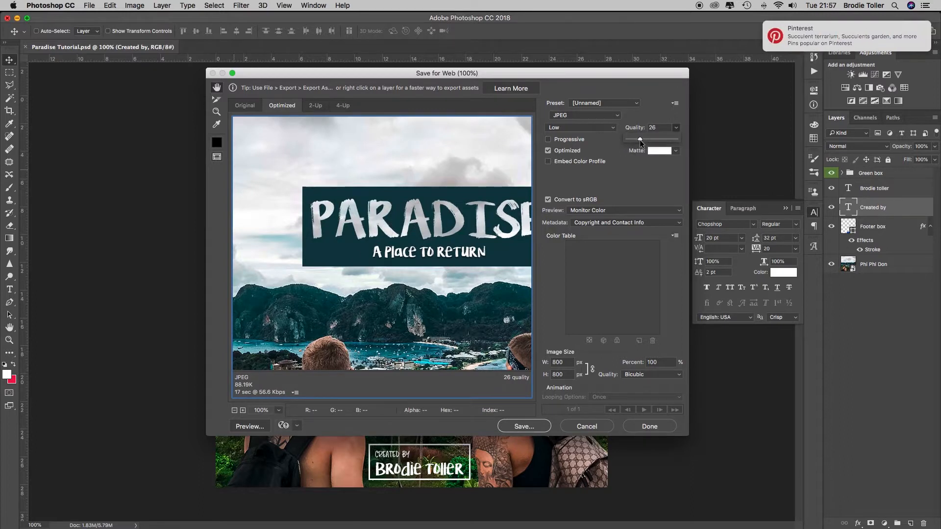
pyautogui.moveTo(679, 139); pyautogui.dragTo(681, 138)
pyautogui.click(643, 427)
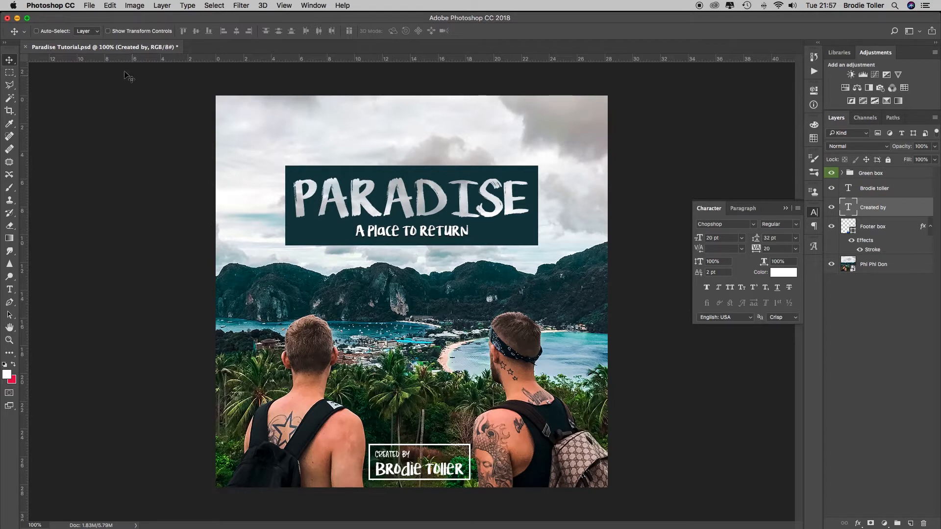
# Step: Switch to the desktop, preview the saved Paradise Tutorial.psd file in Quick Look and return to Photoshop
pyautogui.click(17, 19)
pyautogui.click(884, 139)
pyautogui.click(854, 108)
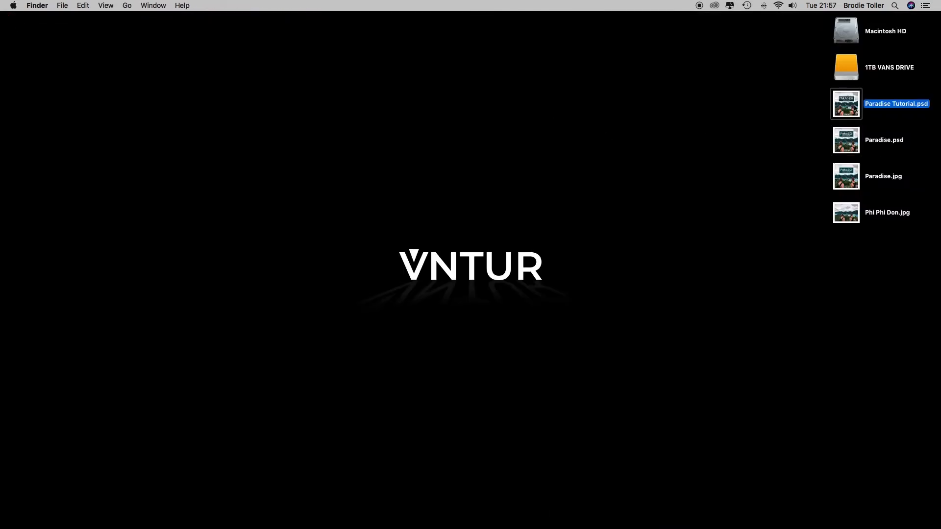
pyautogui.press('space')
pyautogui.press('space')
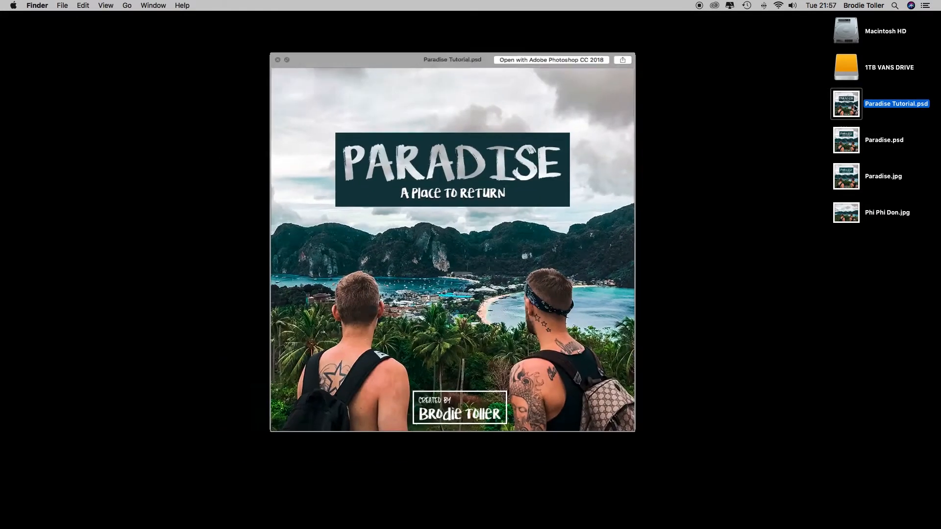
pyautogui.moveTo(447, 528)
pyautogui.click(496, 504)
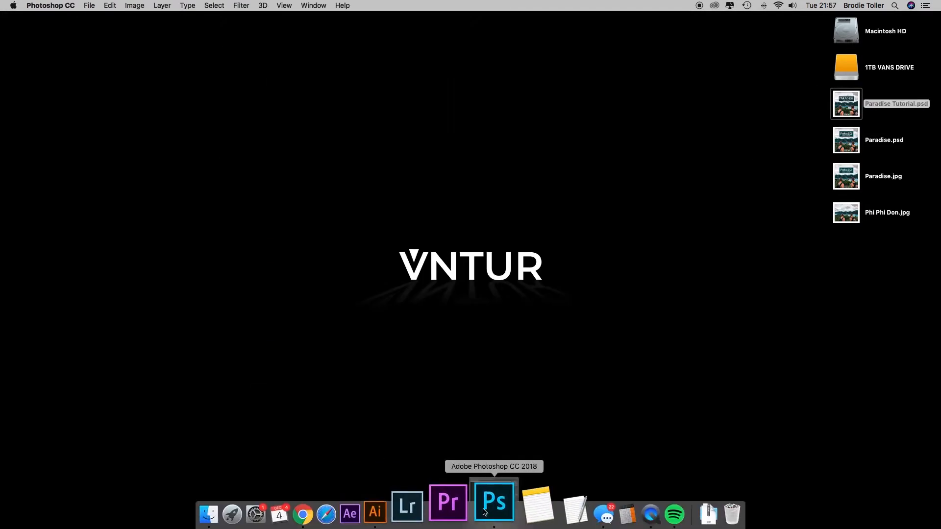
# Step: Export the image for web as an 800 x 800 px maximum-quality JPEG named Paradise-Tutorial.jpg on the Desktop
pyautogui.click(92, 6)
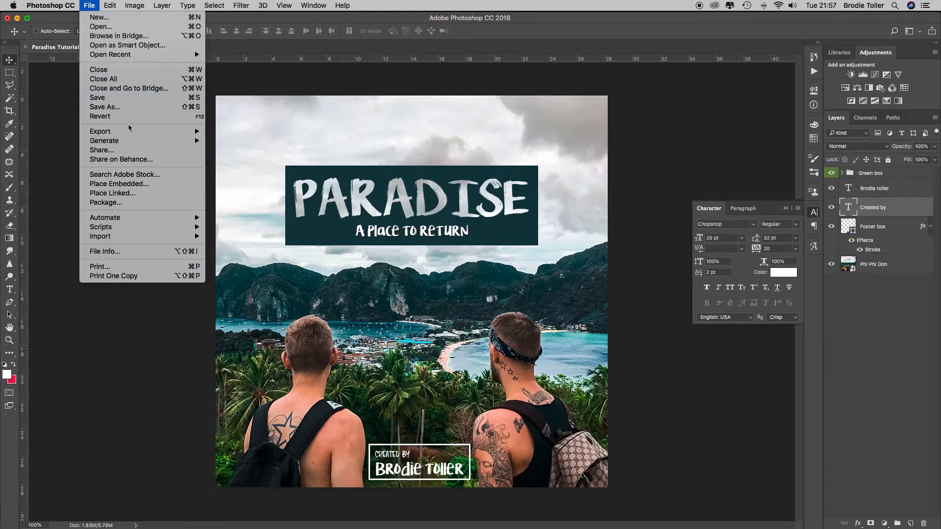
pyautogui.moveTo(150, 132)
pyautogui.click(235, 171)
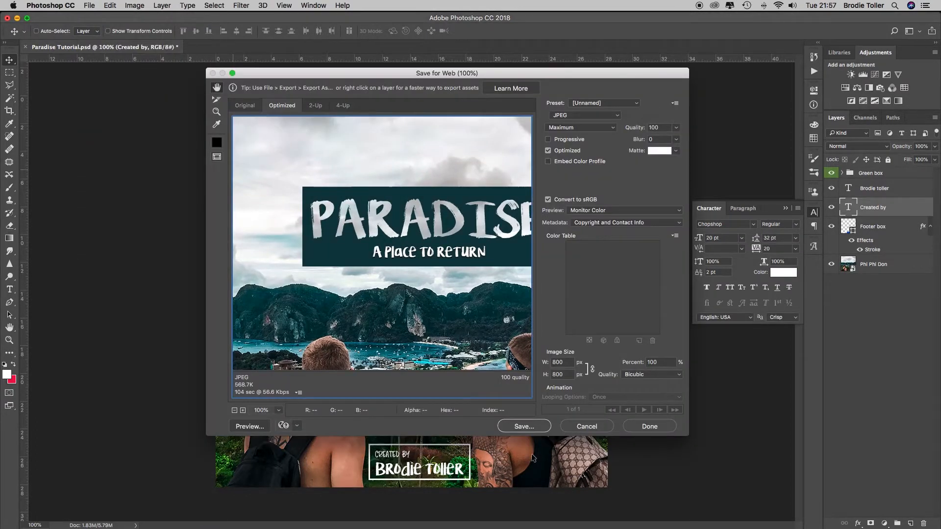
pyautogui.click(529, 430)
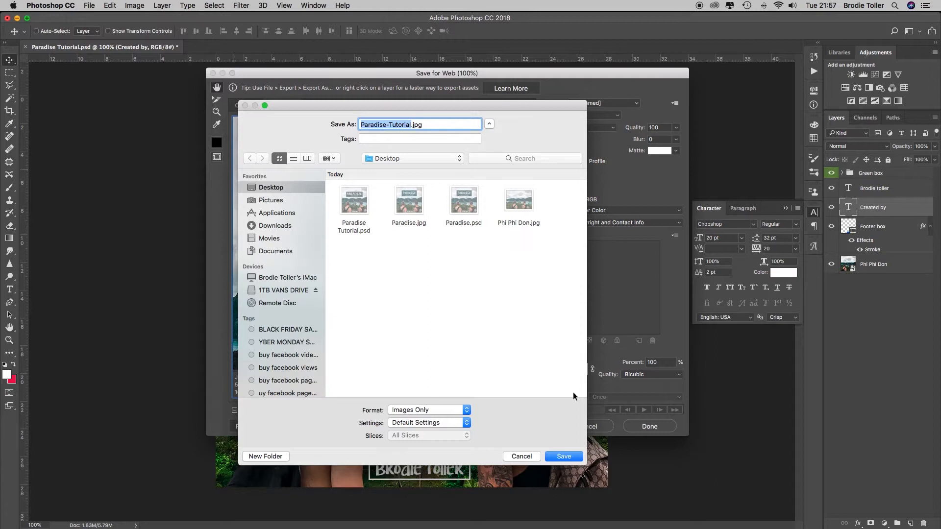
pyautogui.click(574, 459)
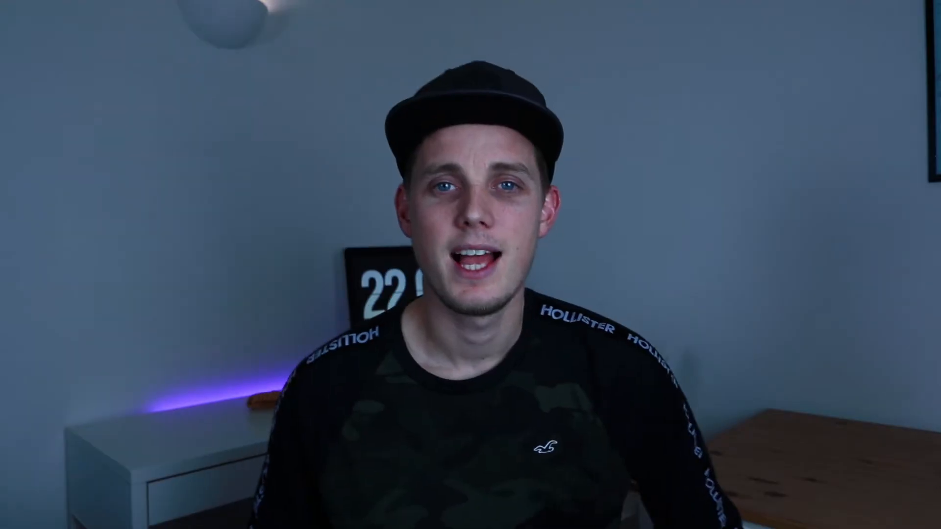